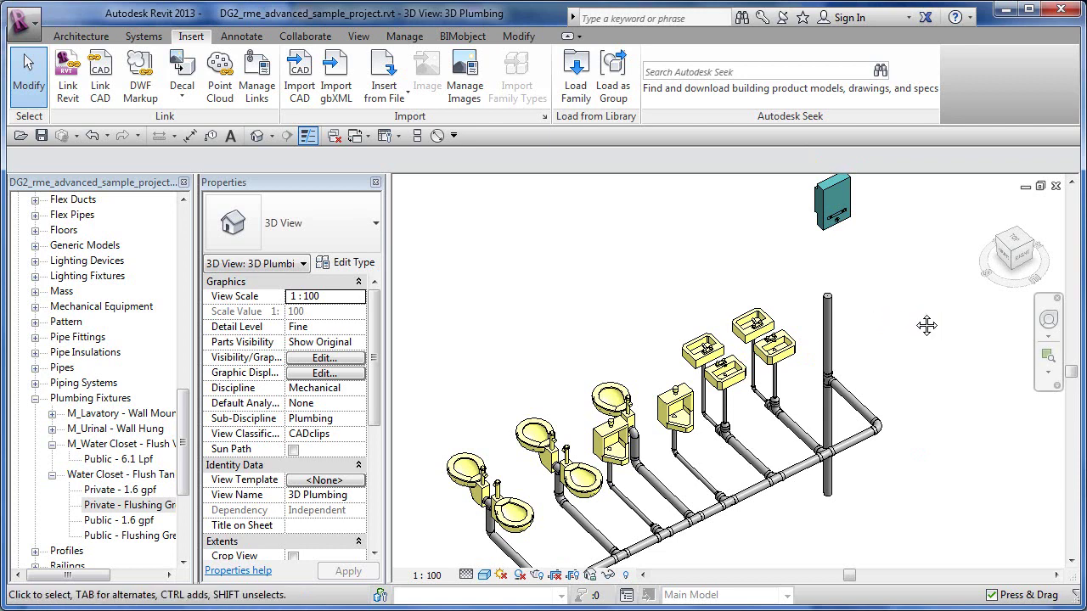
Pan the plumbing model and Tab-cycle through the piping systems connected at the pipe run
middle_click_drag(917, 319, 833, 359)
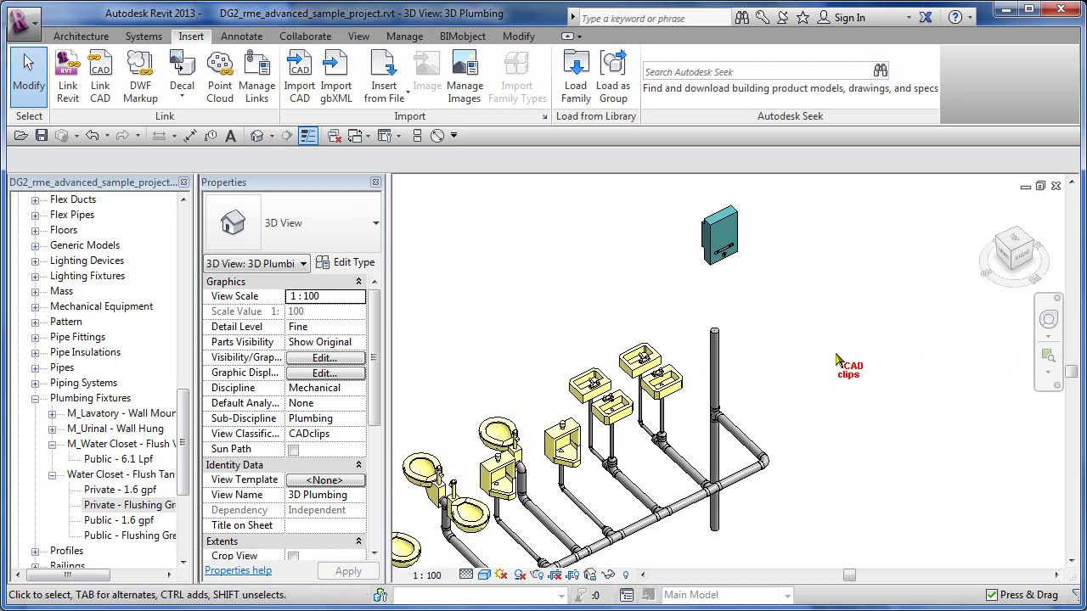
middle_click_drag(837, 360, 790, 361)
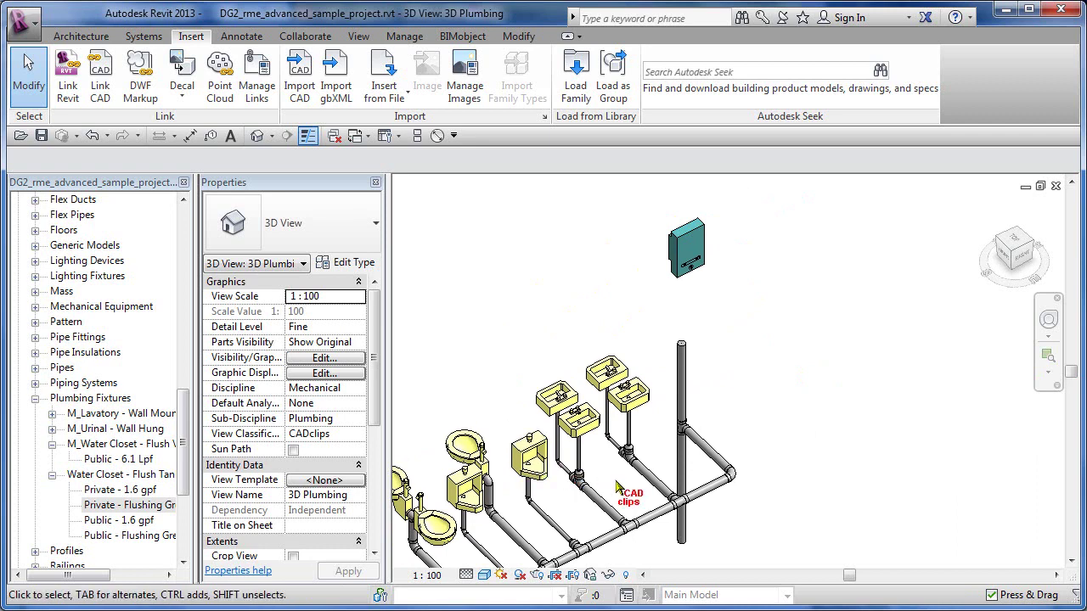
left_click(541, 447)
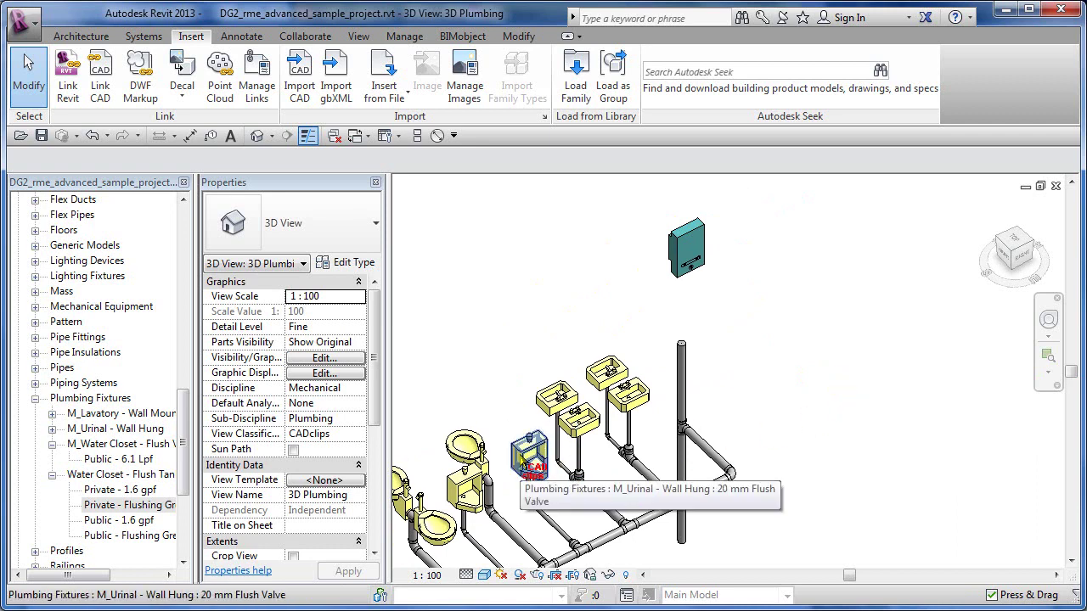
key("Tab")
key("Tab")
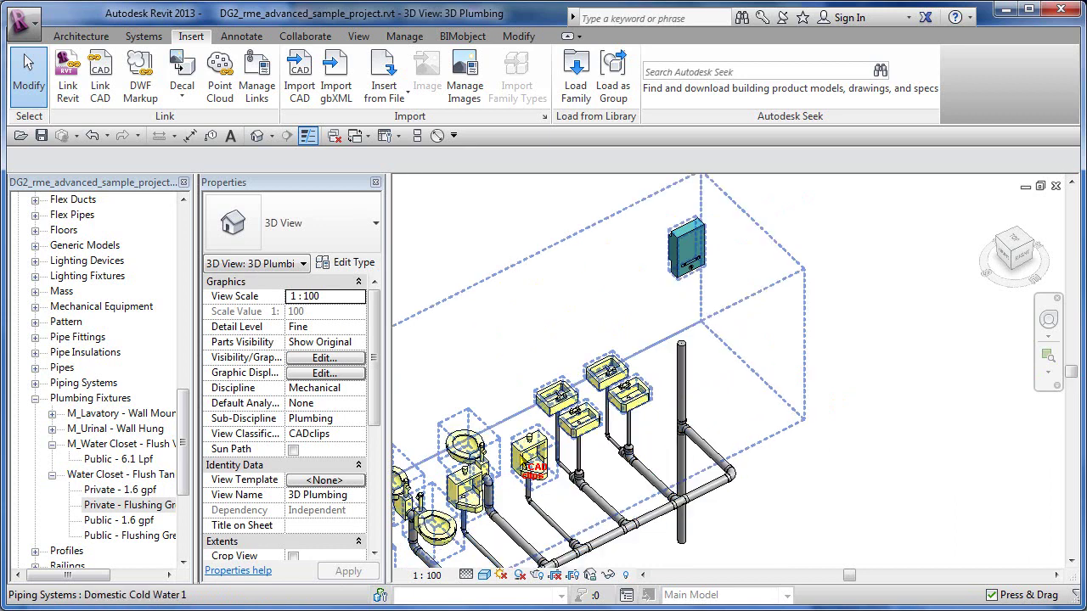
key("Tab")
key("Tab")
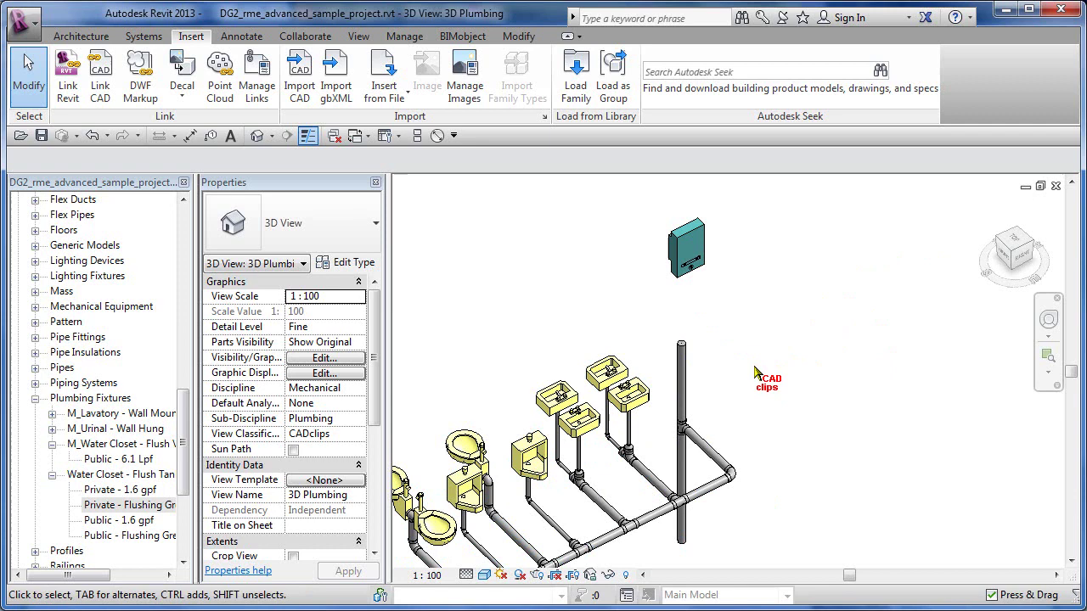
middle_click_drag(766, 379, 790, 366)
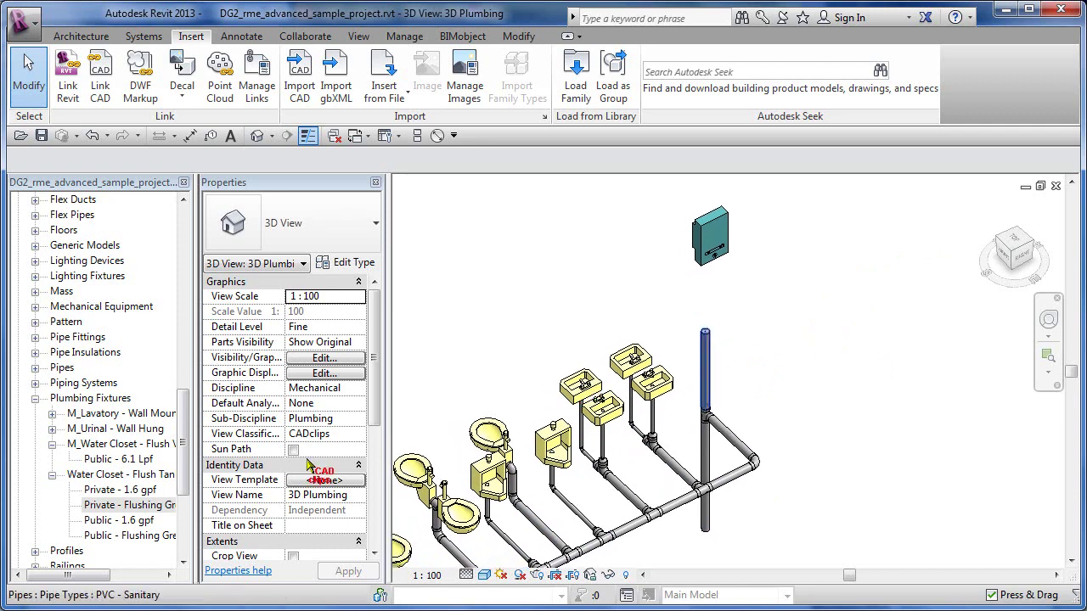
Place two Private - Flushing Greater than 1.6 gpf water closets at the pipe run's end, then select one
left_click(124, 505)
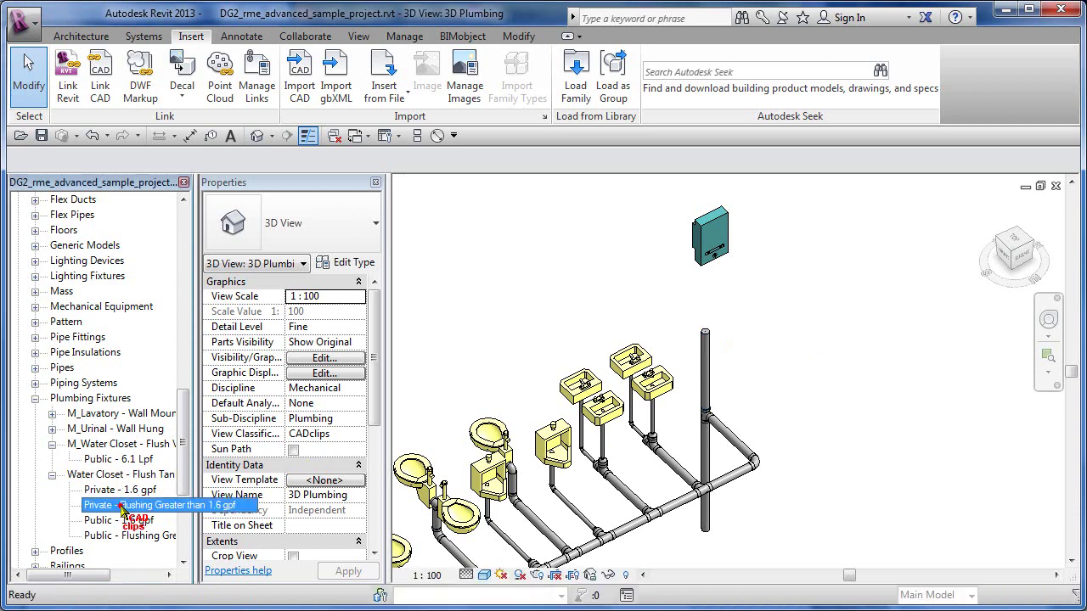
left_click_drag(123, 509, 718, 435)
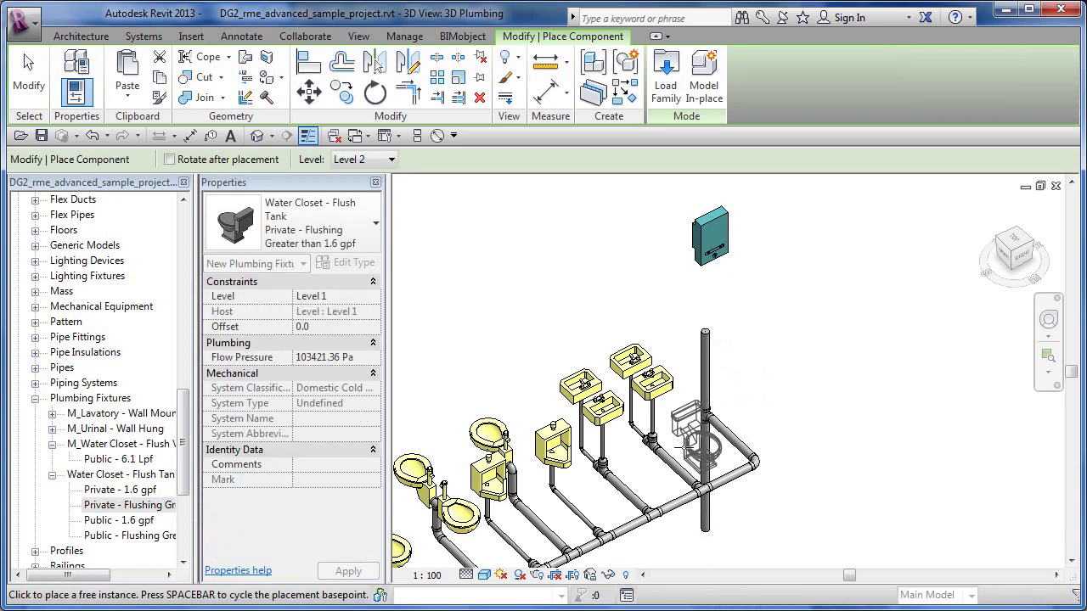
left_click(694, 443)
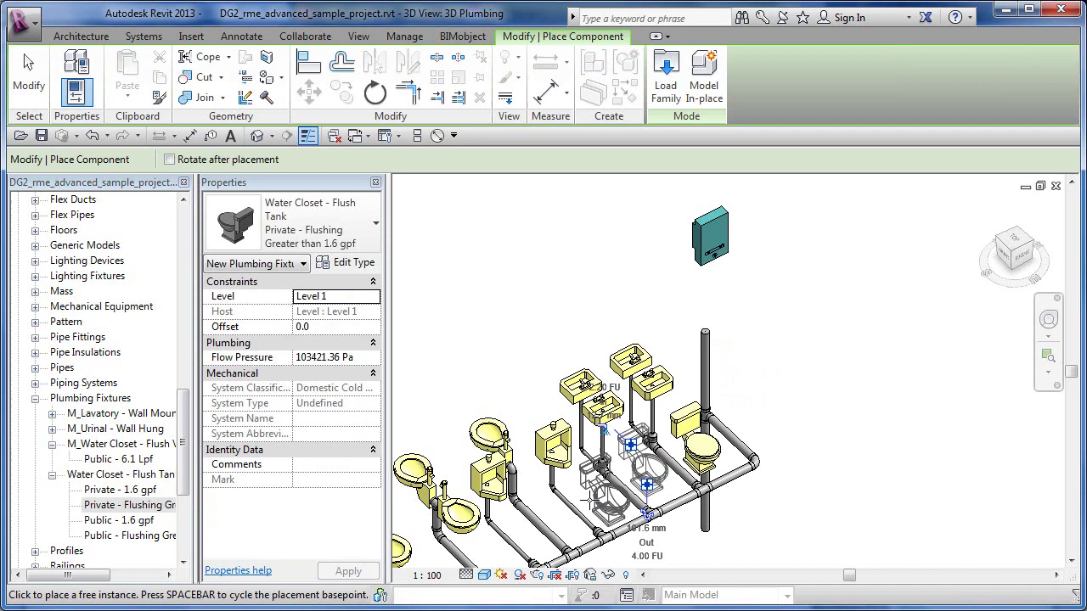
left_click(587, 499)
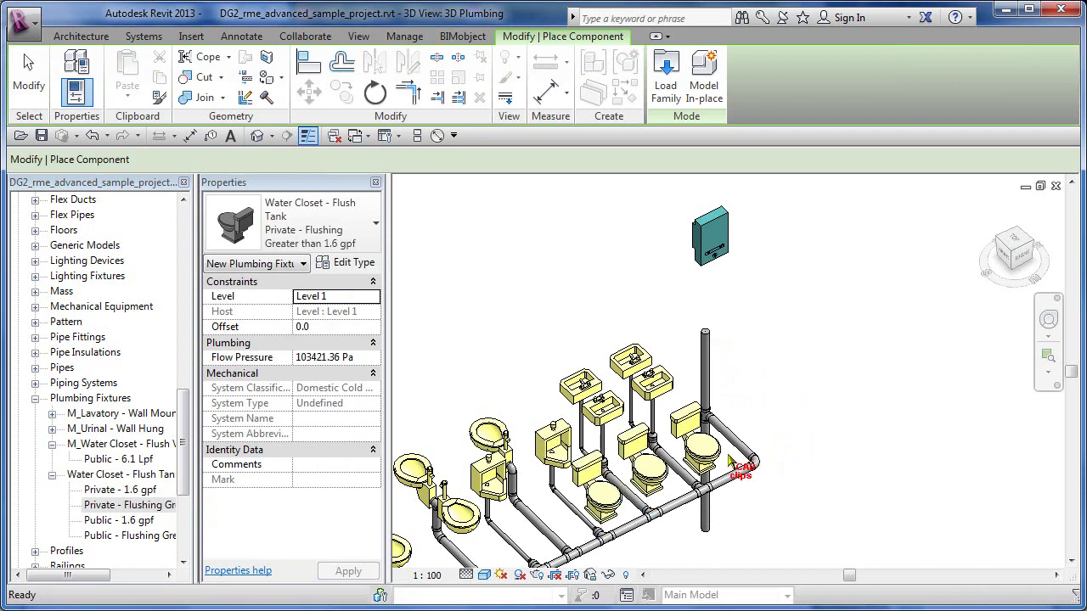
key("Escape")
key("Escape")
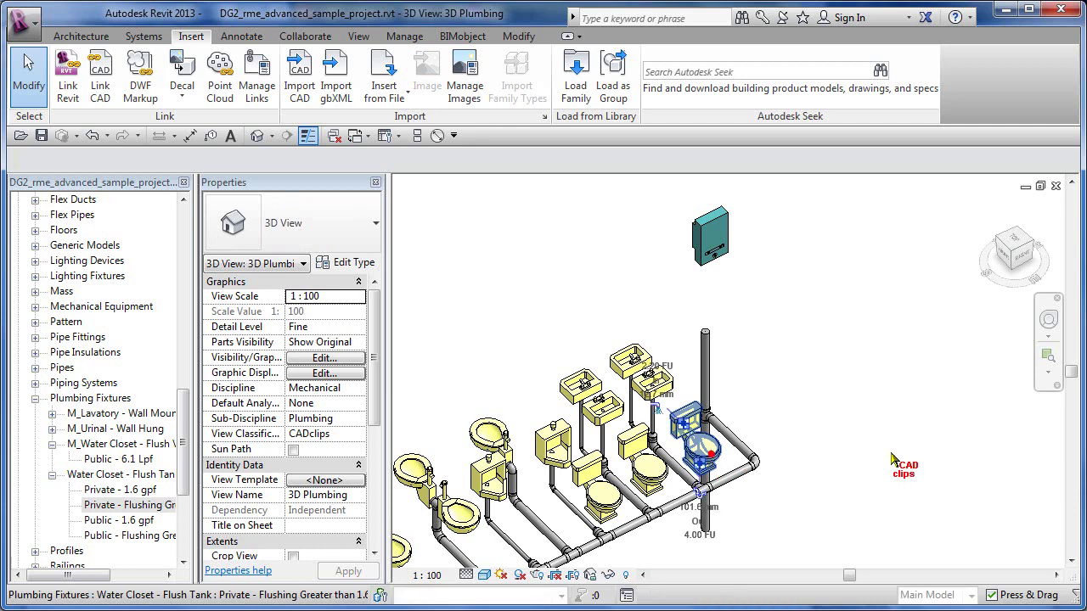
left_click(696, 478)
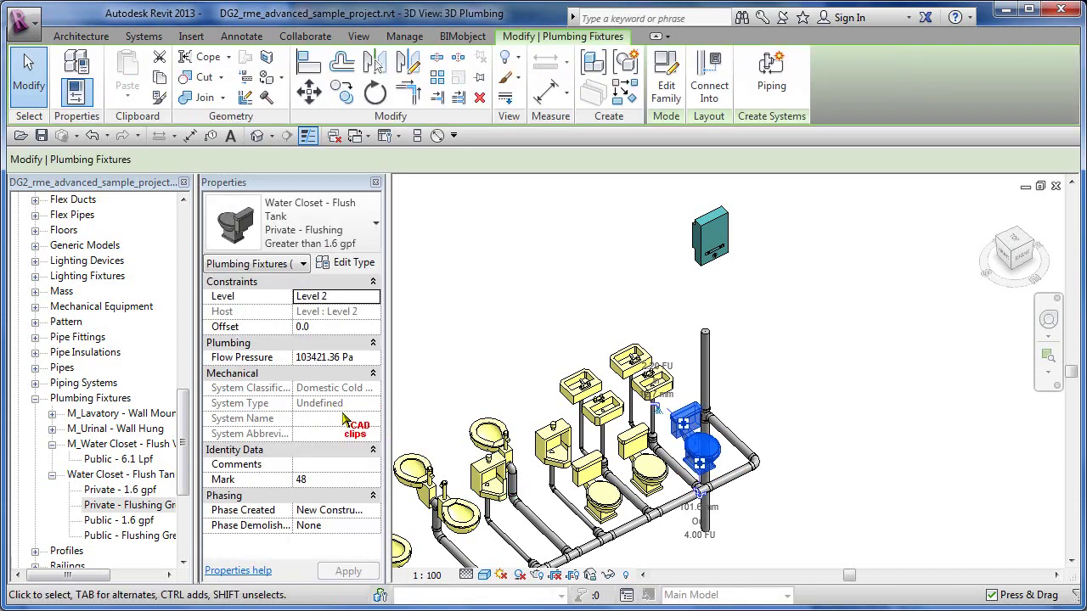
left_click(456, 274)
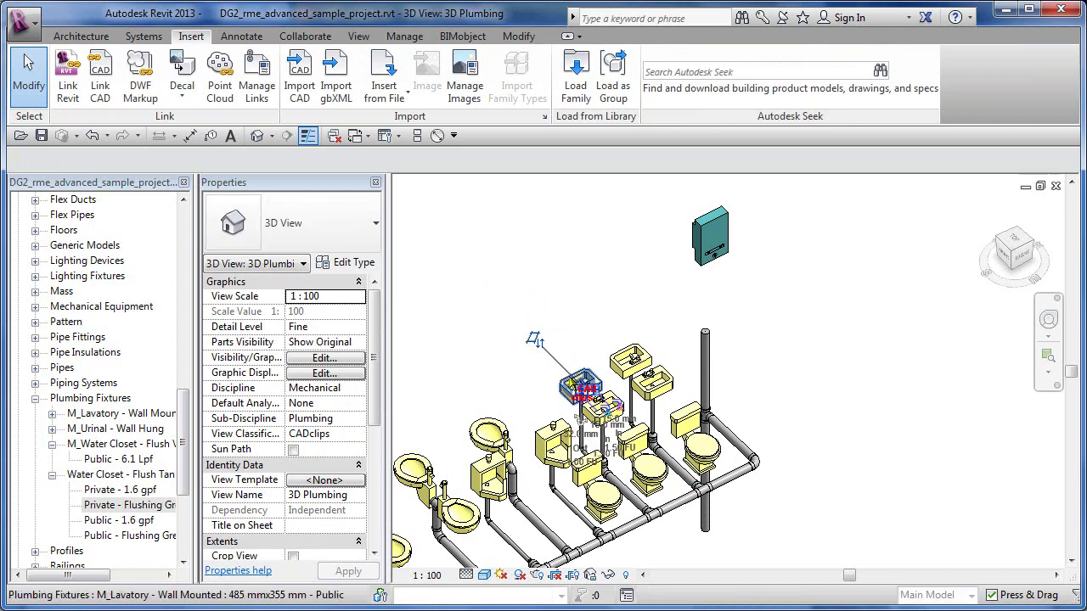
left_click(572, 380)
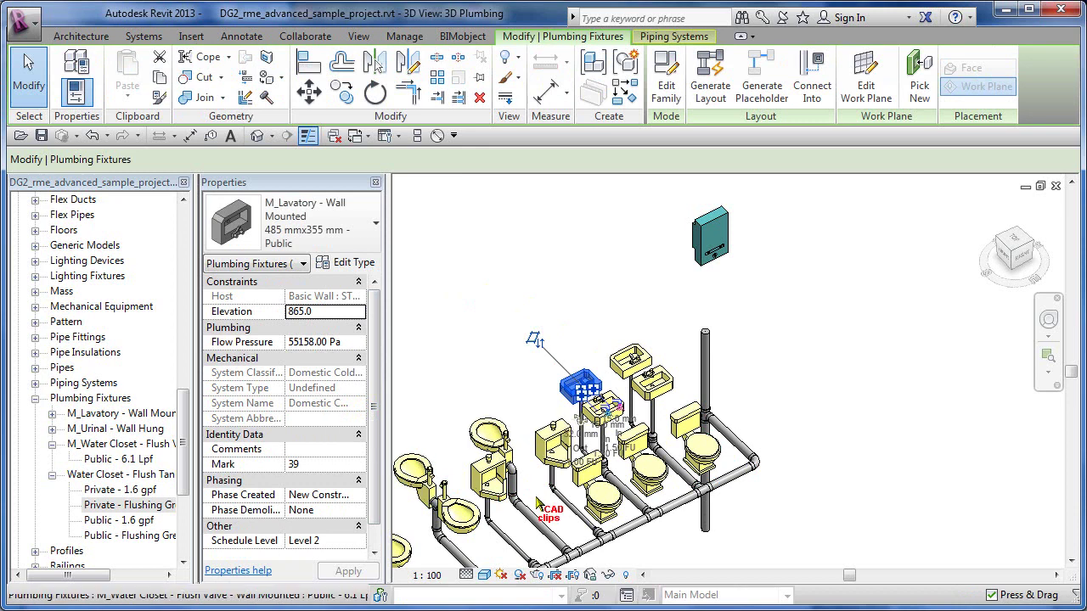
left_click(475, 516)
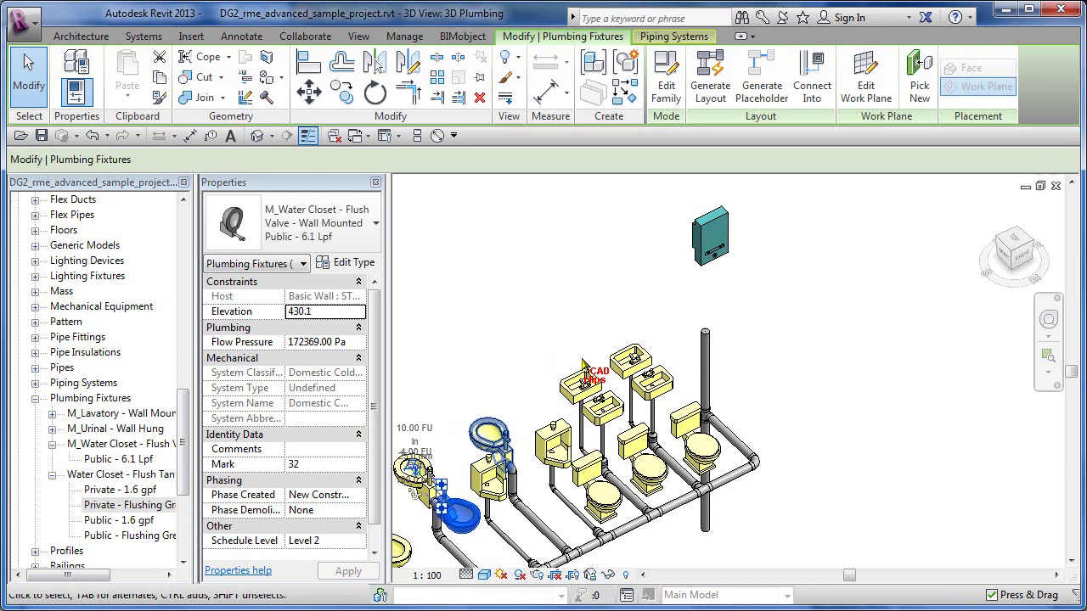
left_click(528, 334)
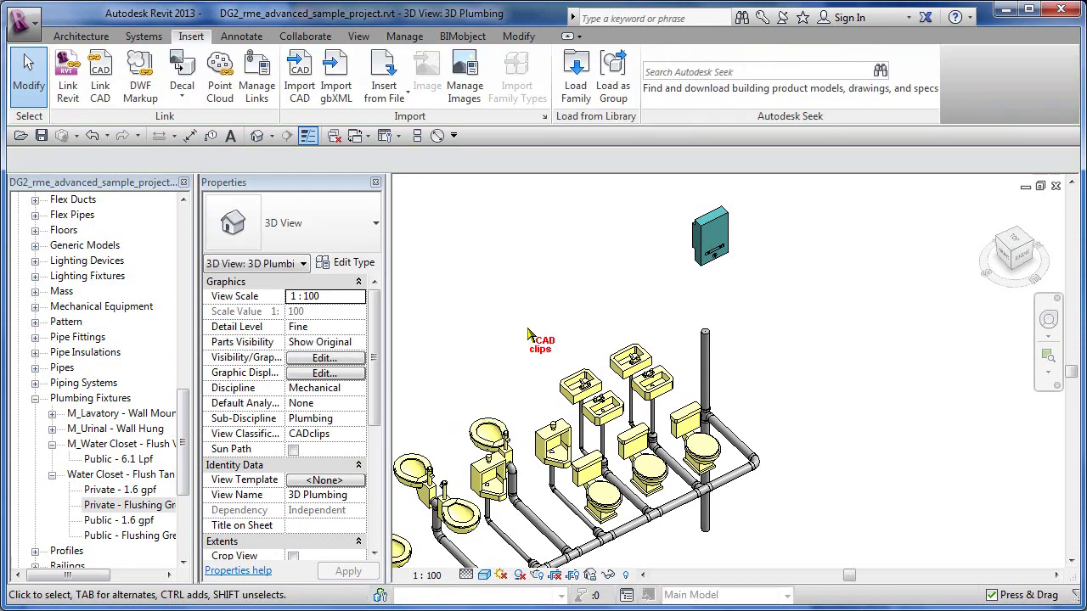
middle_click_drag(864, 377, 837, 354)
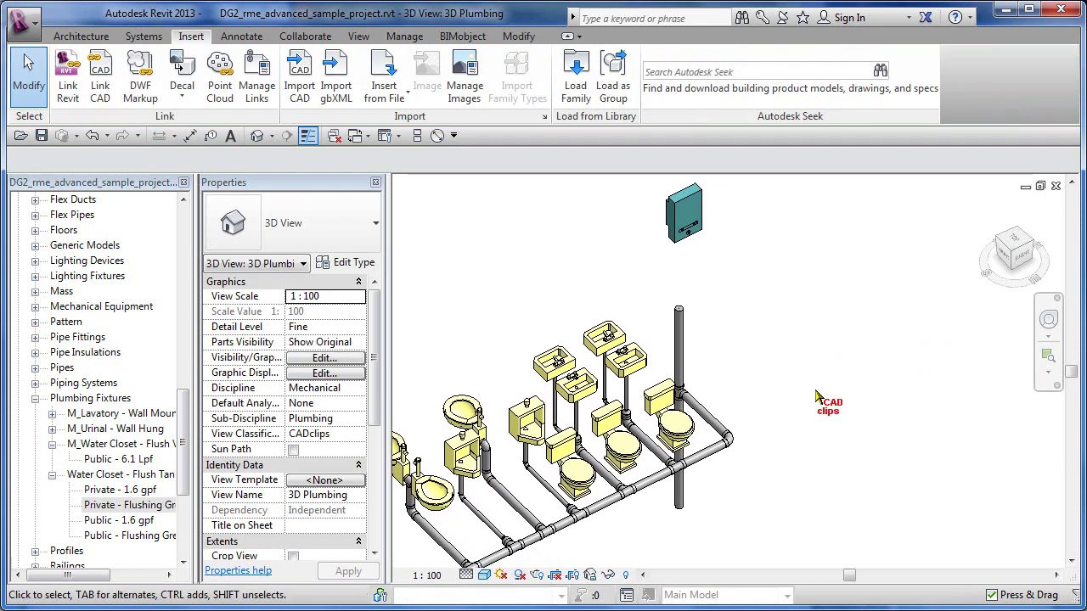
Select the three newly placed flush-tank water closets
left_click(670, 420)
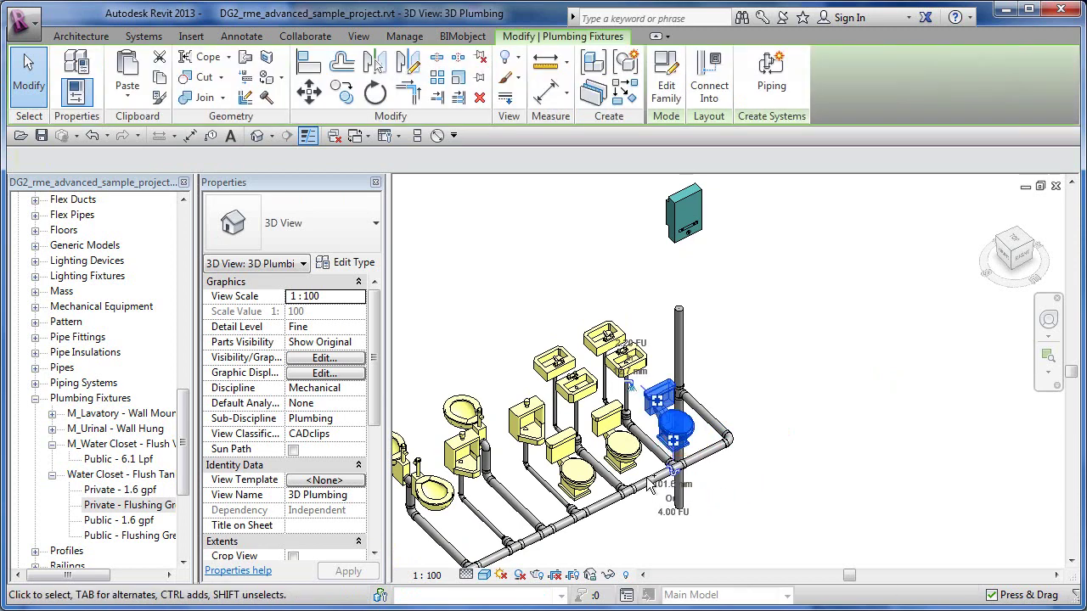
left_click(620, 446, "ctrl")
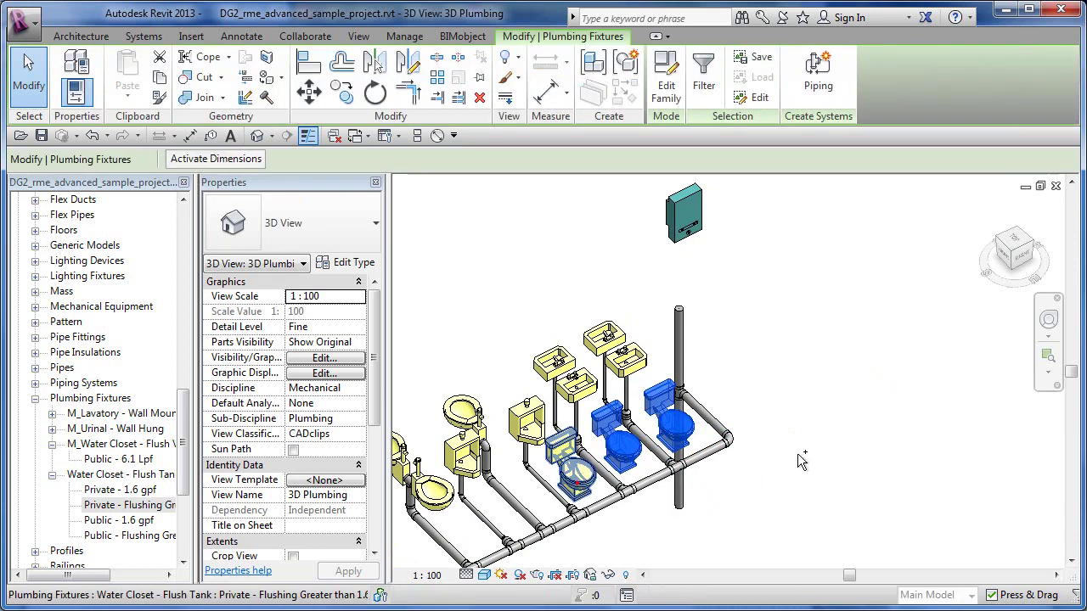
left_click(575, 477, "ctrl")
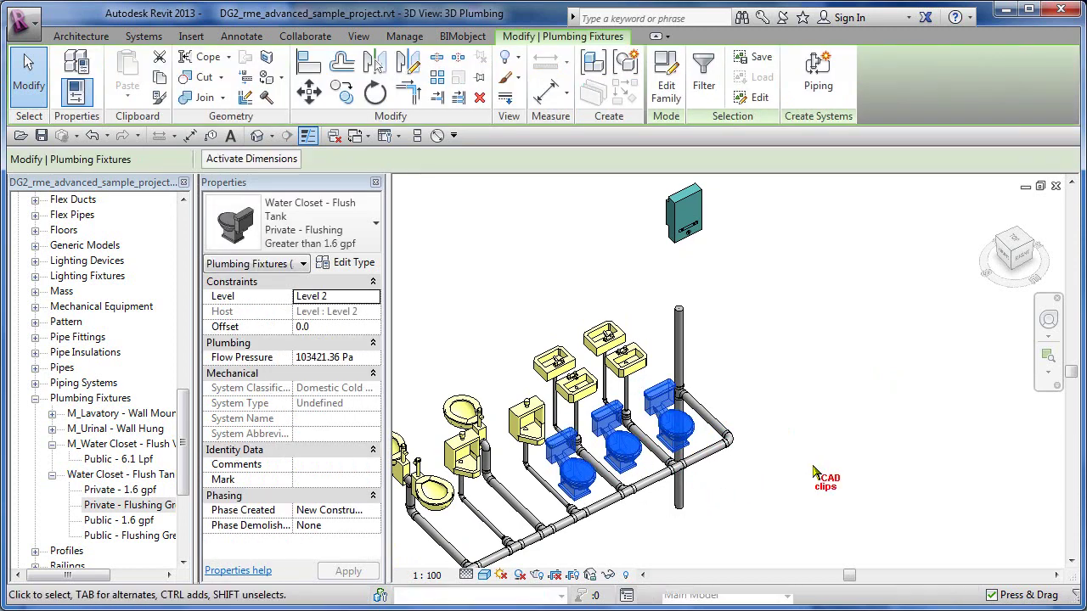
Create a Sanitary piping system from them named DG Plumbing
left_click(818, 85)
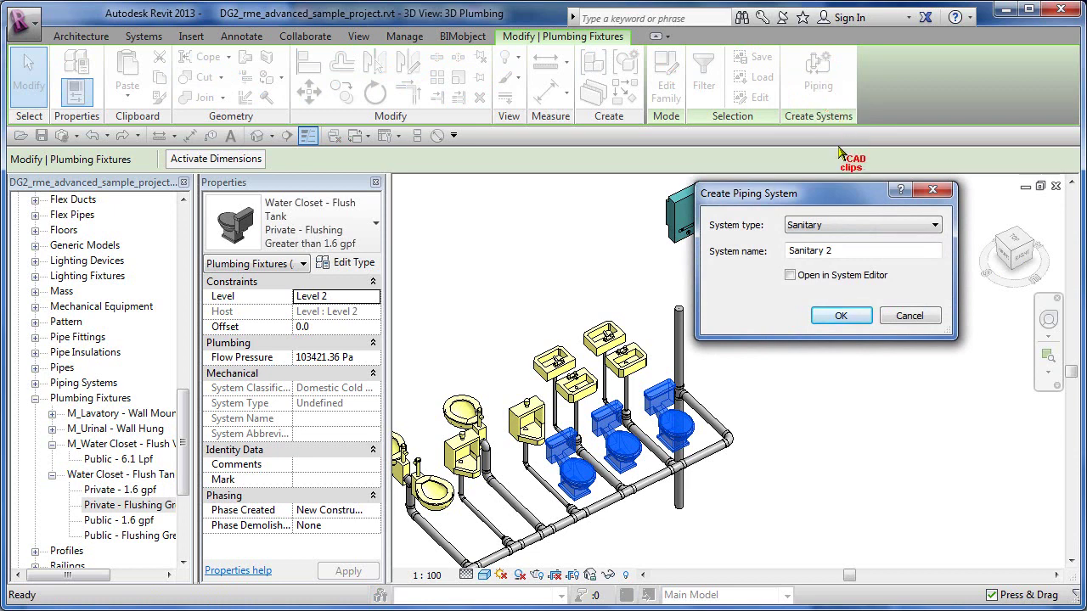
left_click(855, 226)
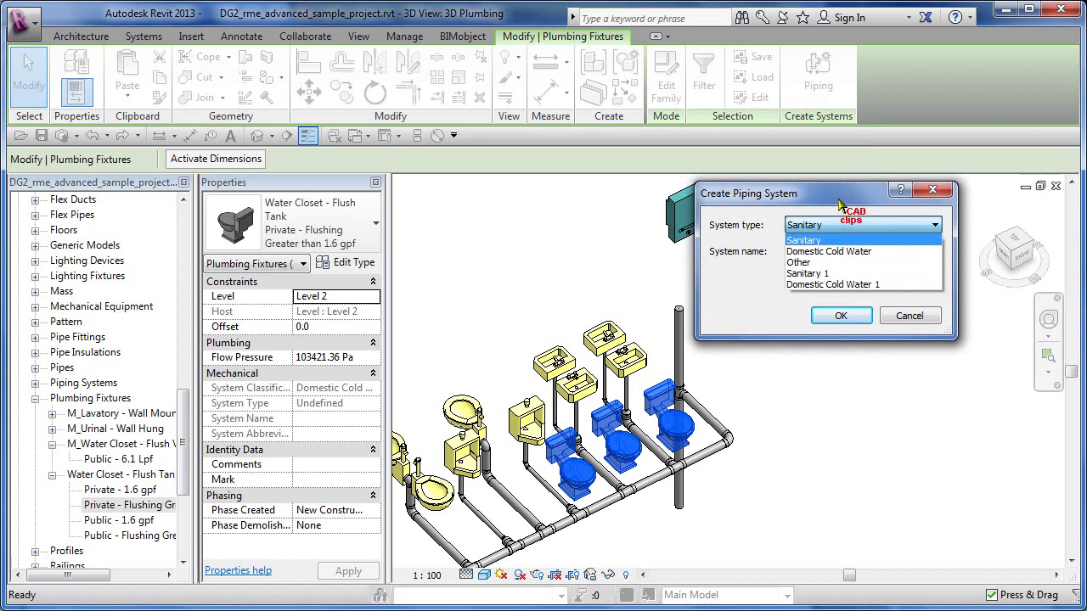
left_click(853, 241)
left_click_drag(873, 248, 686, 281)
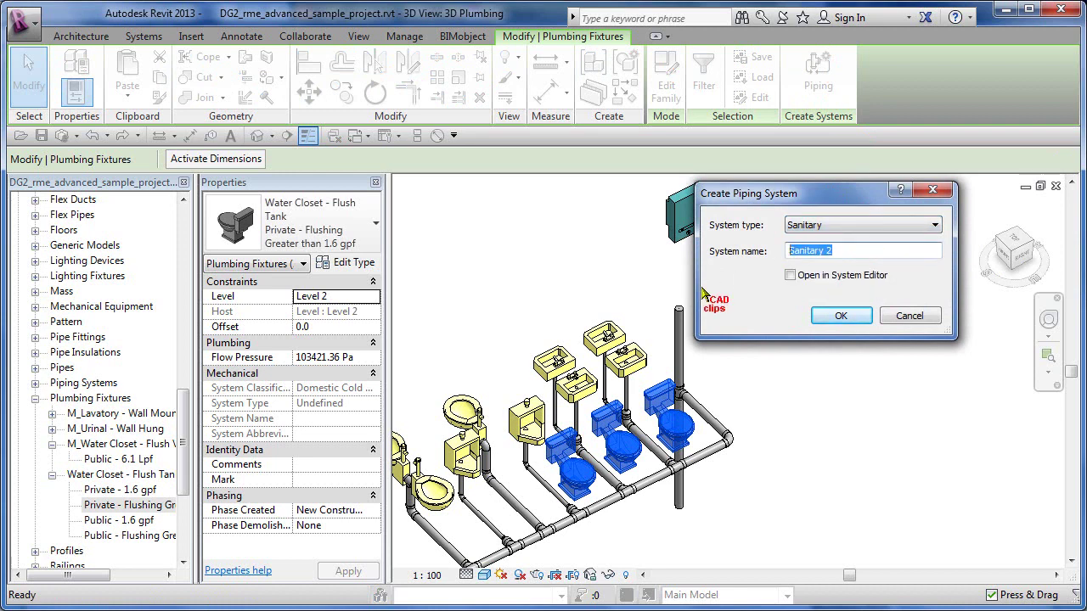
type("DG Plumbing")
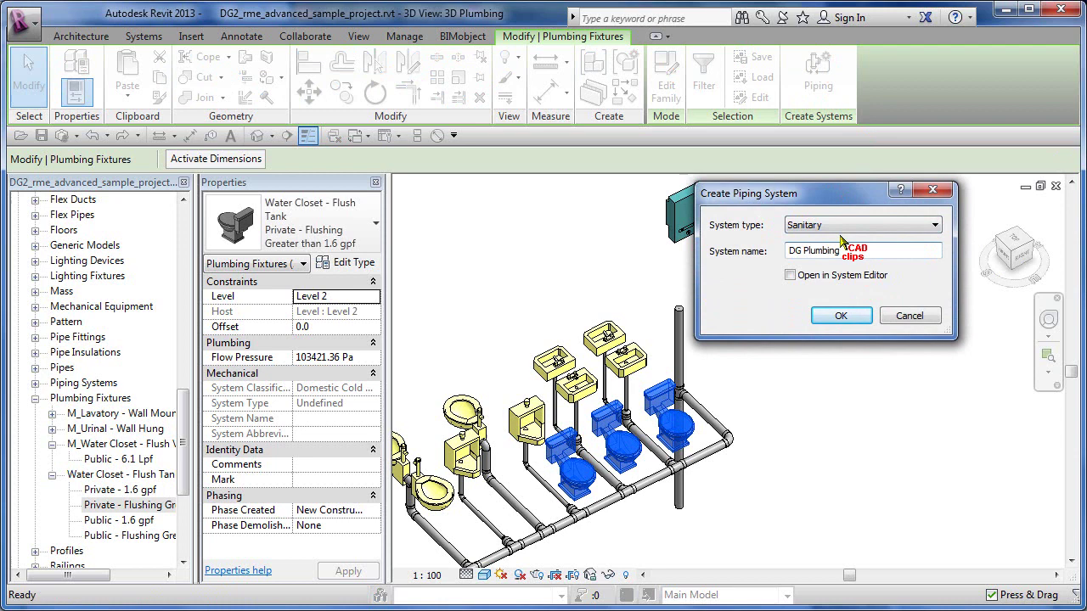
left_click(832, 228)
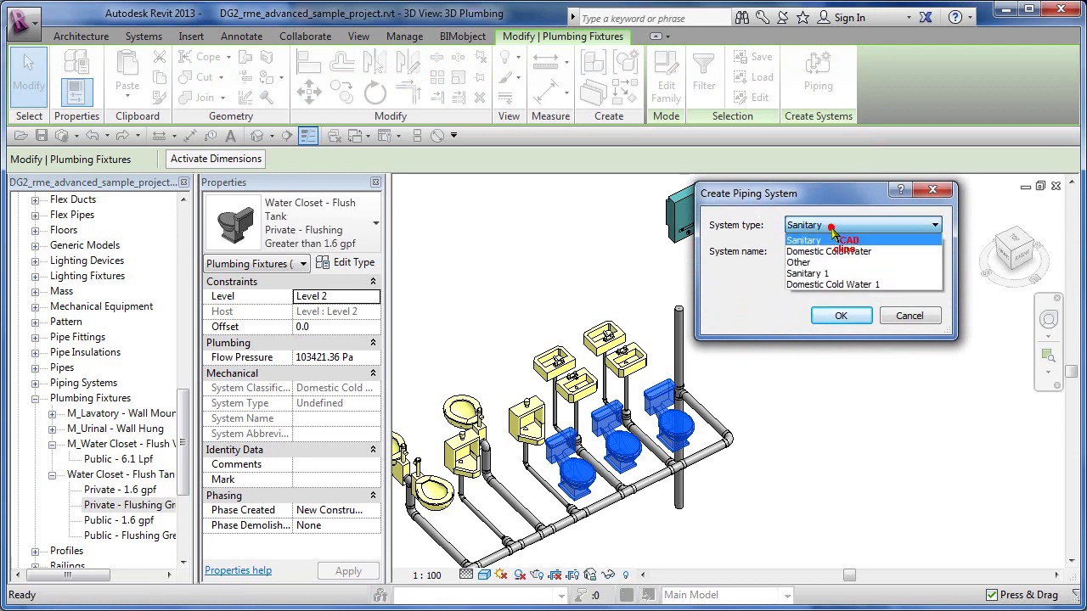
left_click(832, 228)
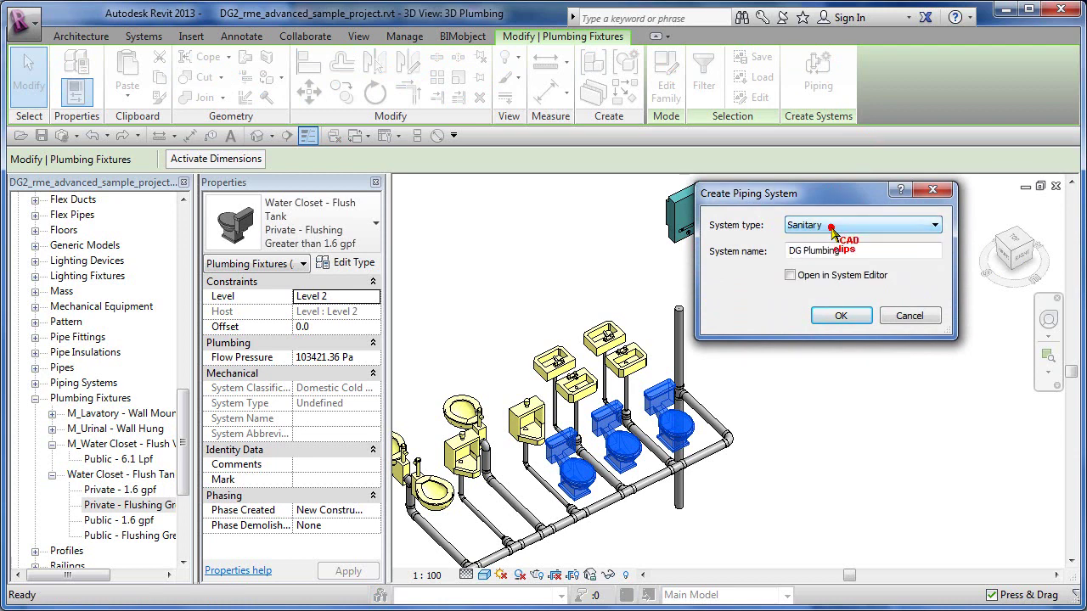
left_click(840, 316)
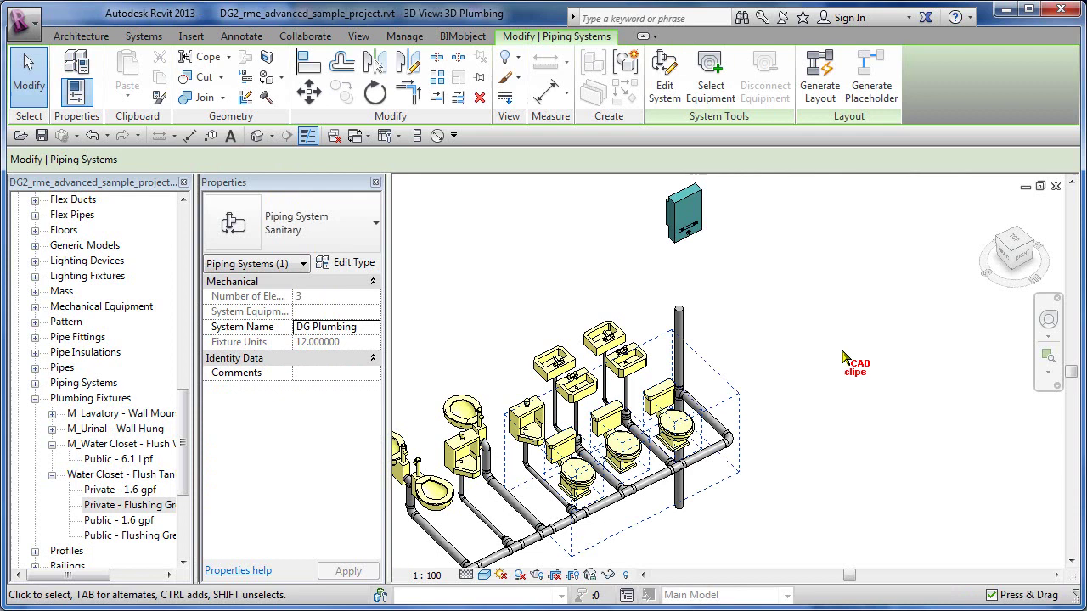
left_click(809, 304)
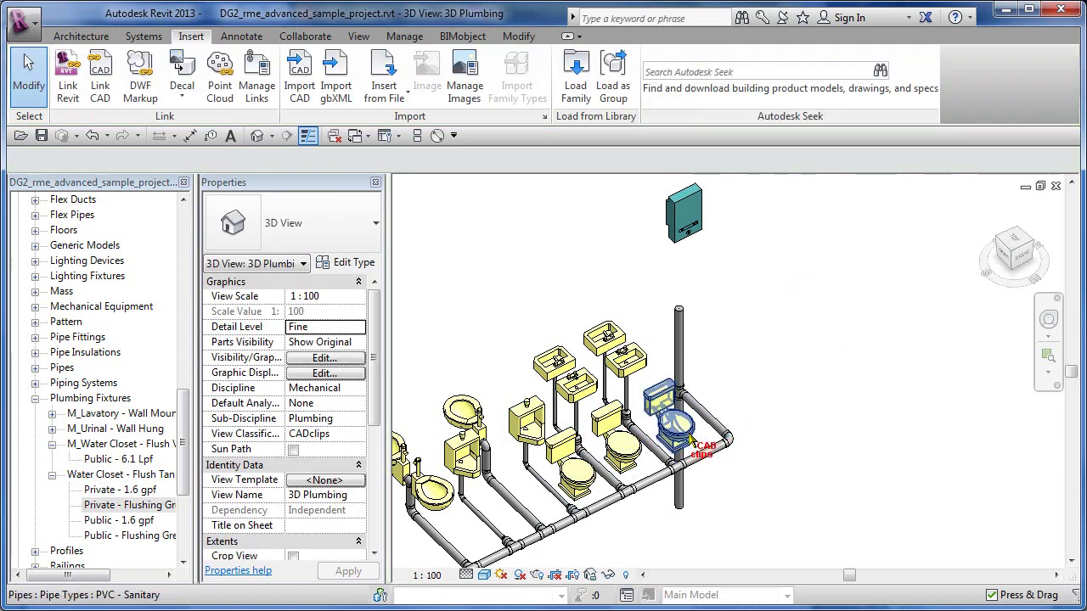
key("Tab")
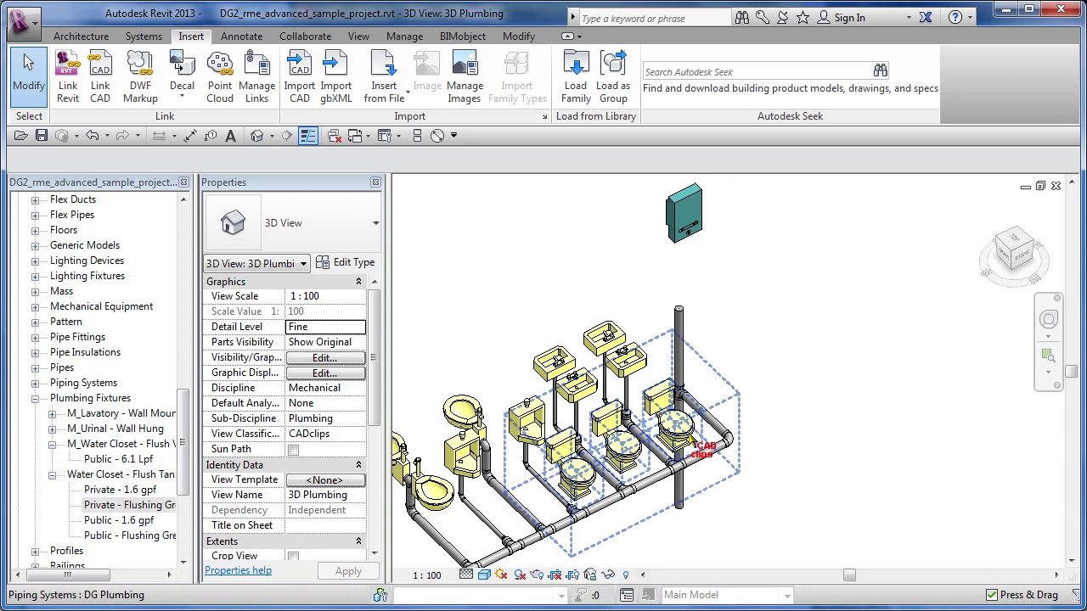
left_click(695, 441)
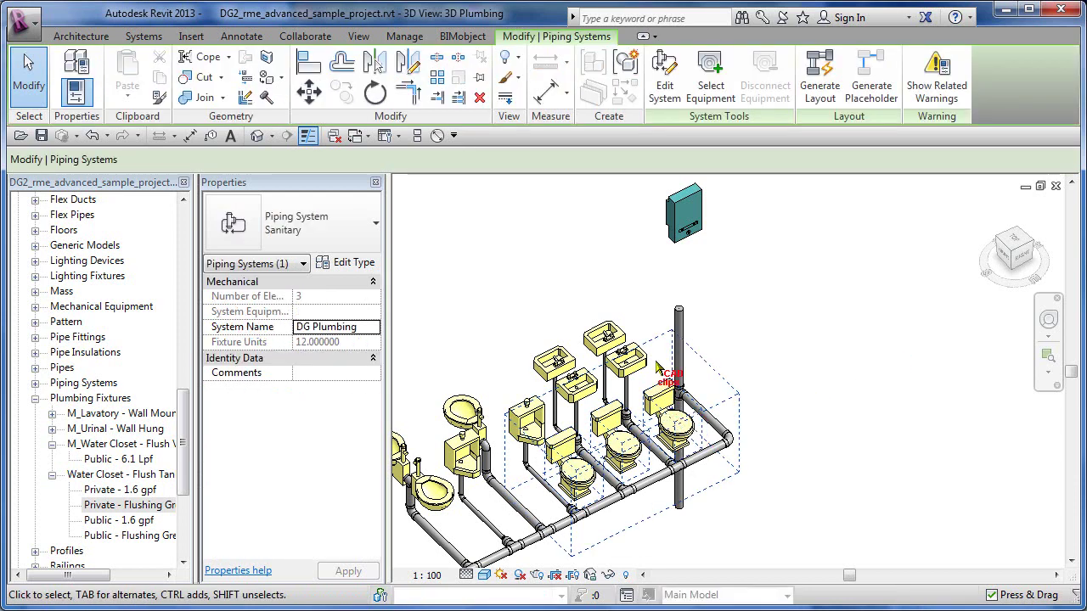
left_click(374, 331)
scroll(372, 367, "down", 1)
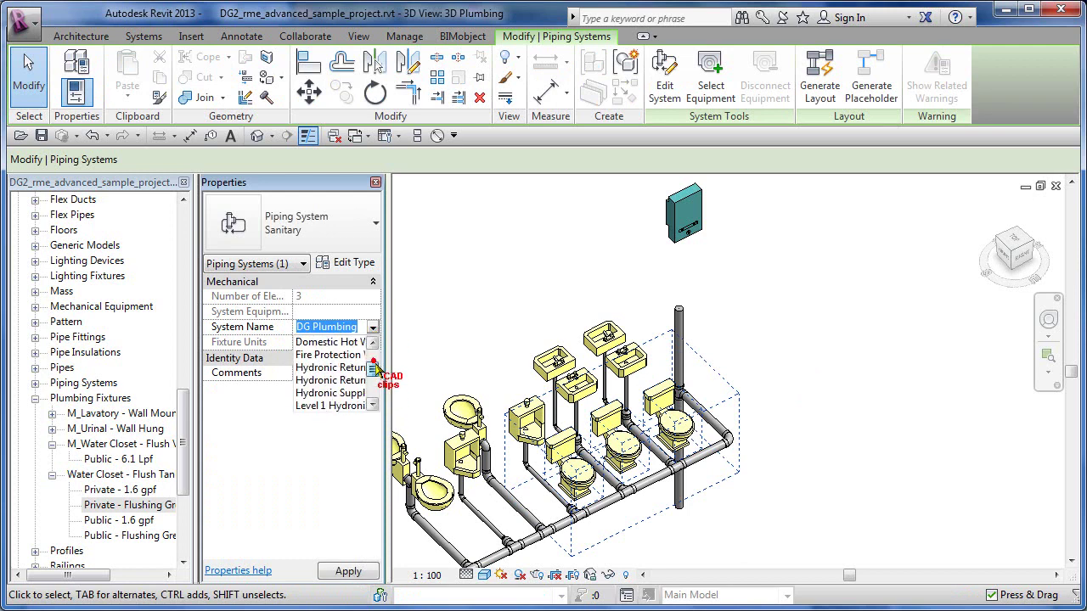
scroll(373, 366, "up", 2)
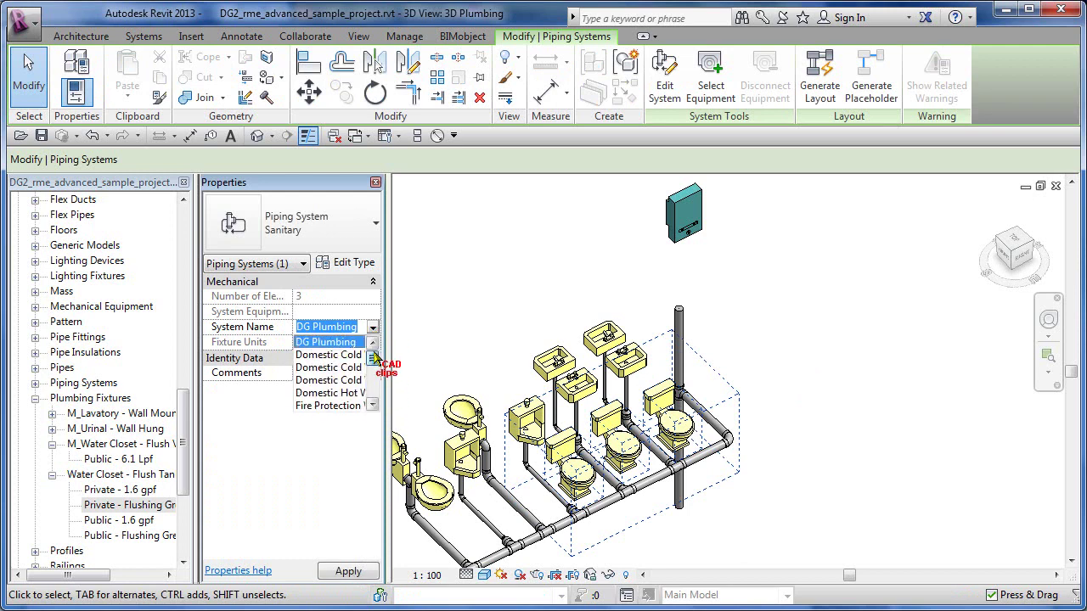
left_click(740, 294)
left_click(821, 297)
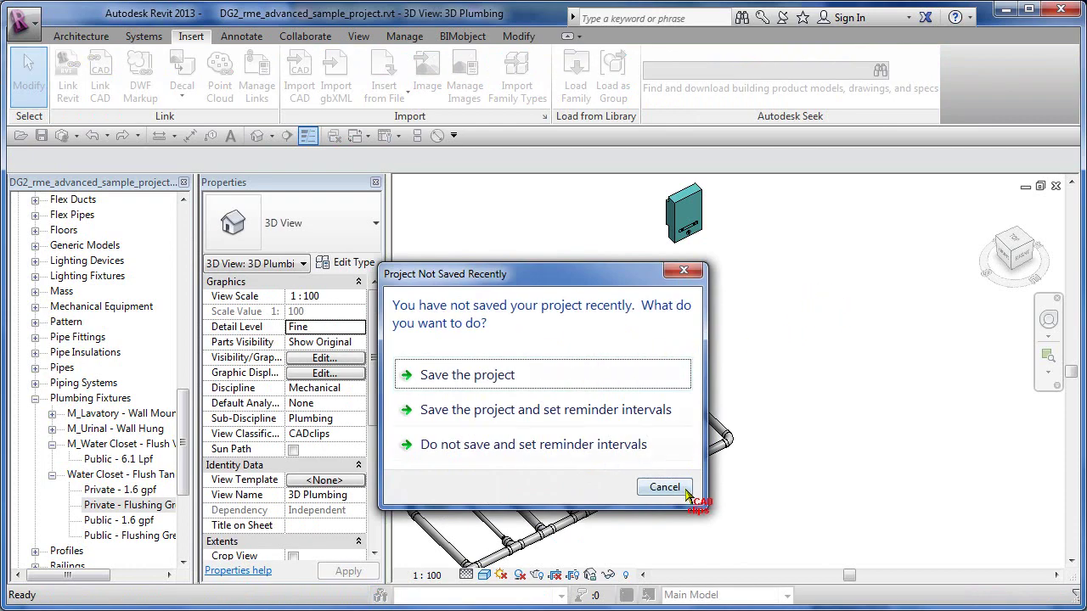
Dismiss the save reminder without saving and open the System Browser with F9
left_click(664, 488)
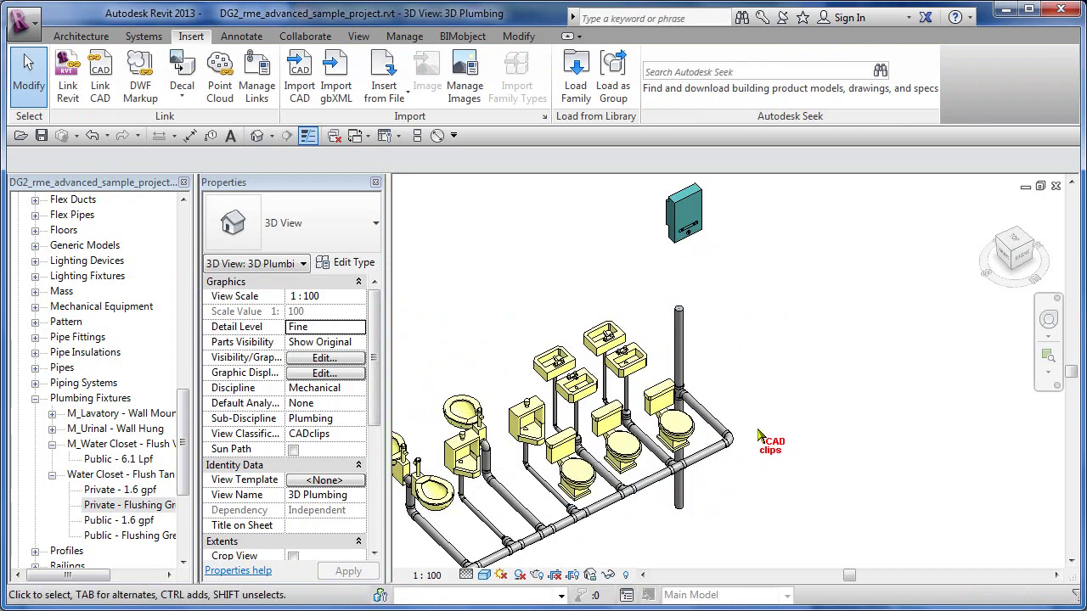
key("F9")
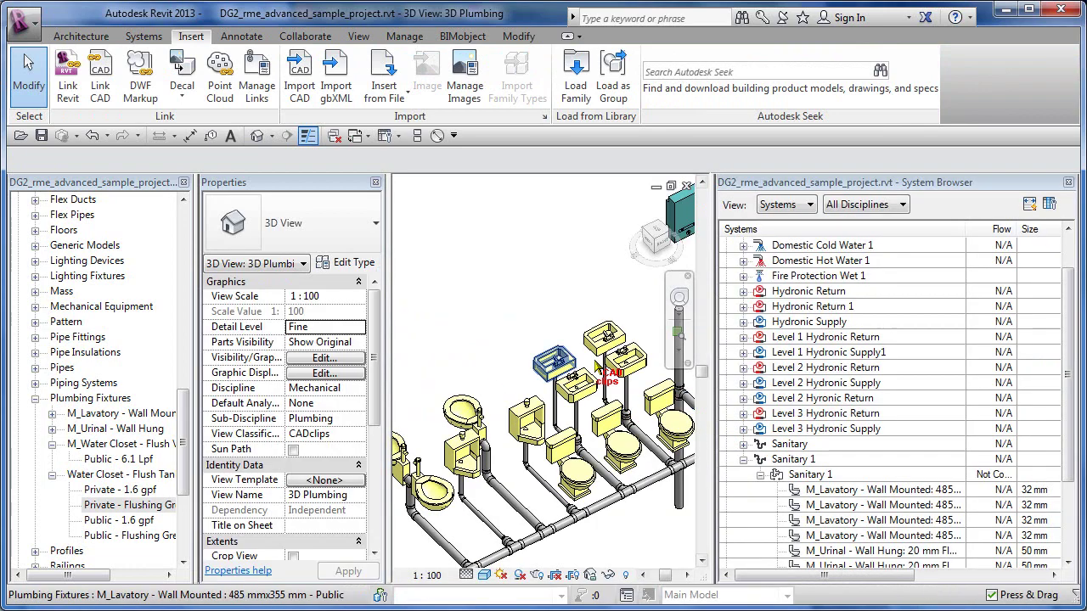
middle_click_drag(608, 321, 502, 287)
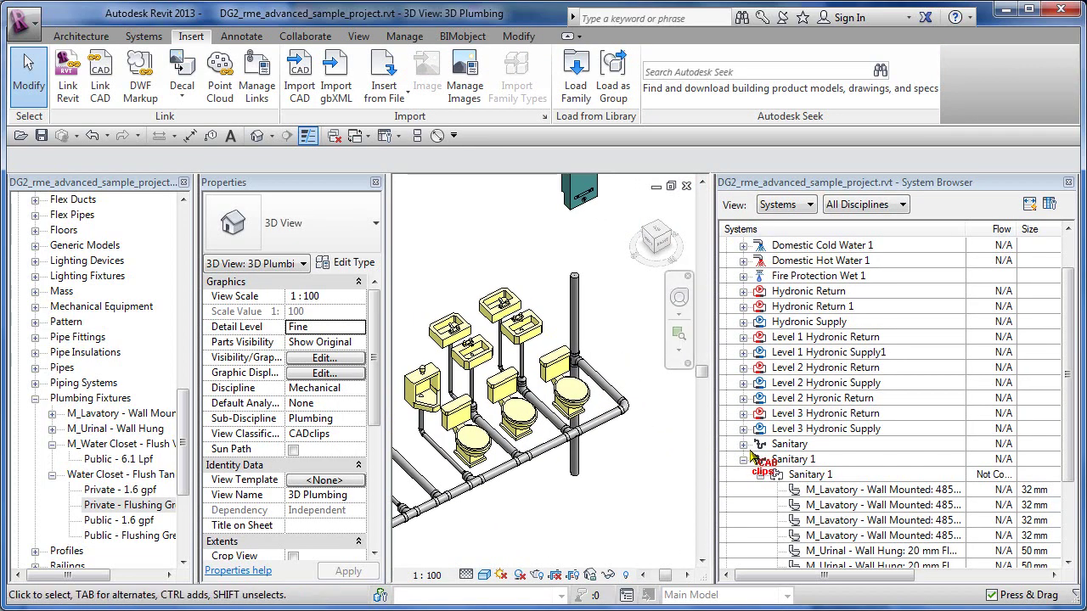
Expand the Sanitary piping systems and select DG Plumbing to show its three water closets
left_click(743, 444)
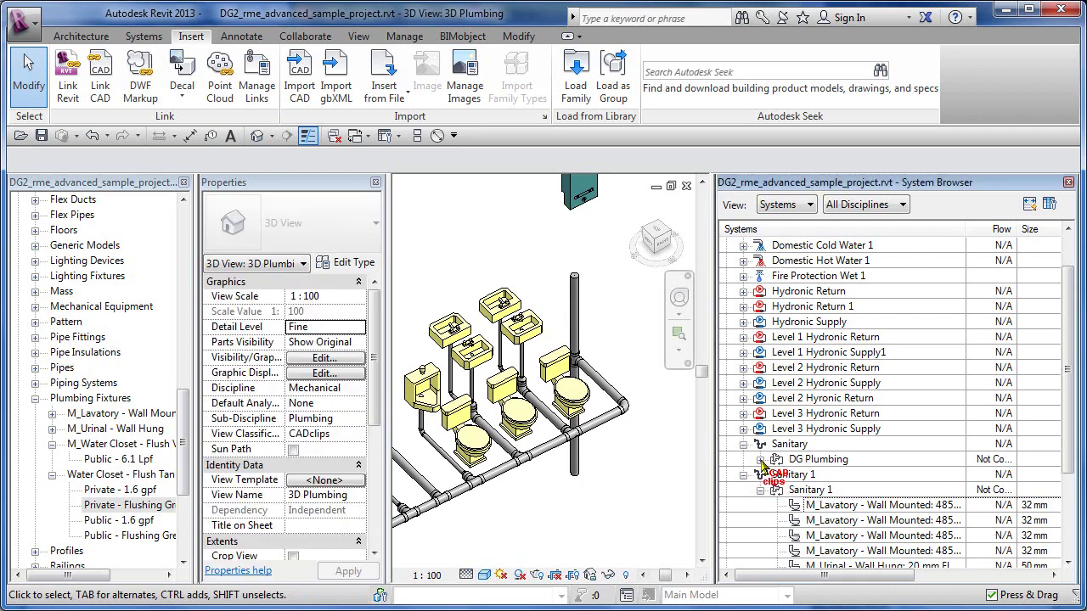
left_click(747, 522)
scroll(764, 425, "up", 2)
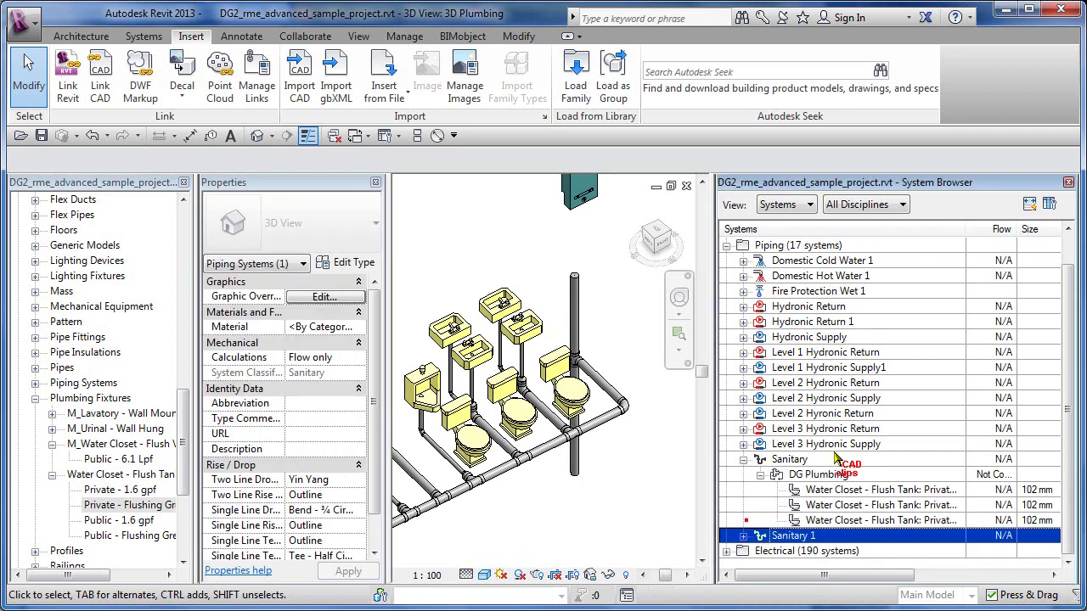
left_click(729, 280)
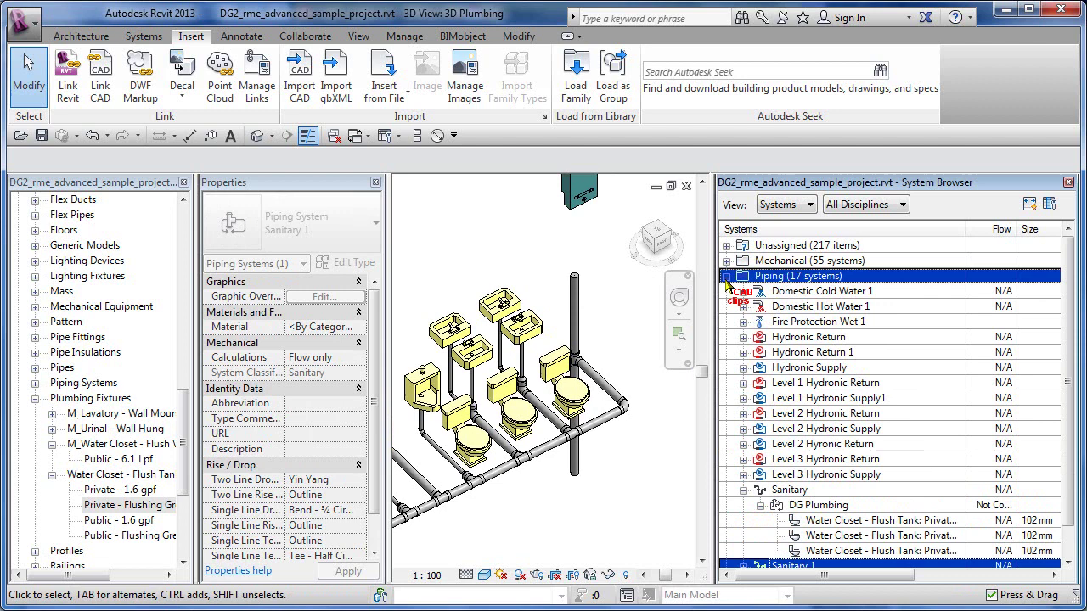
left_click(758, 248)
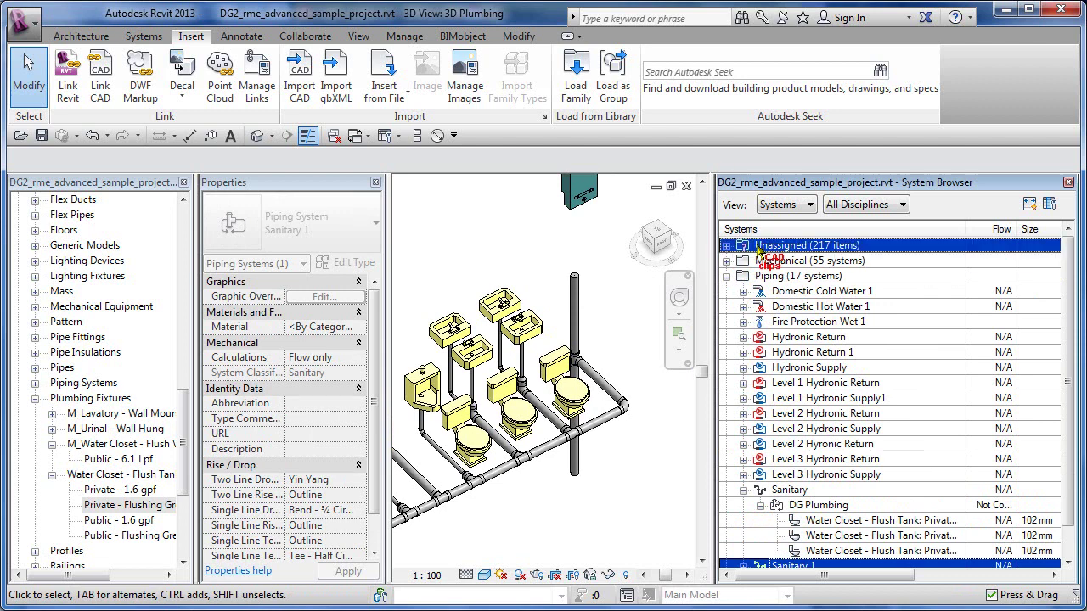
left_click(770, 280)
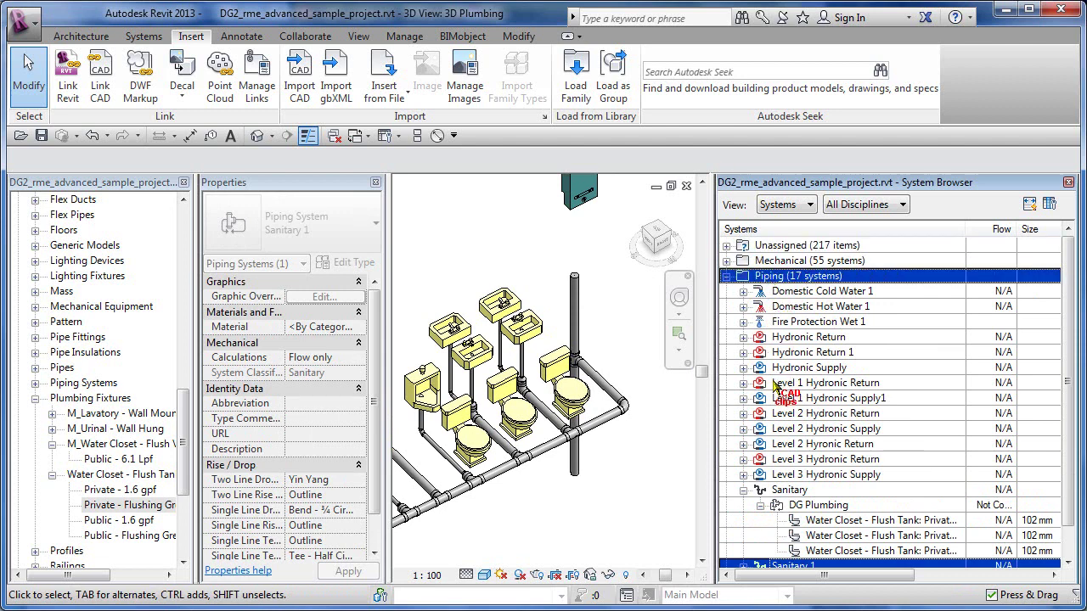
left_click(788, 490)
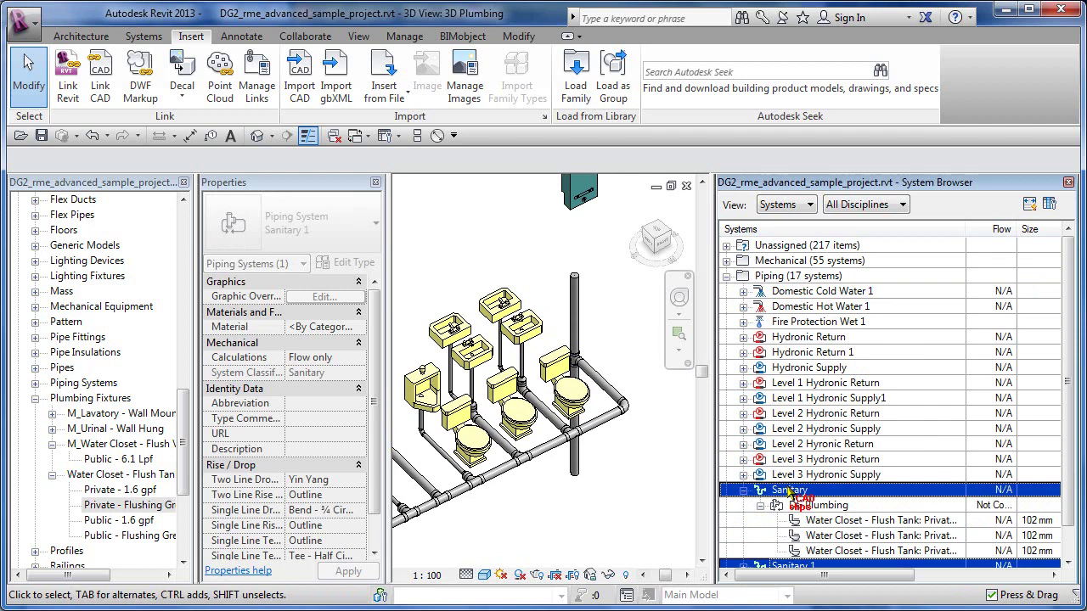
left_click(835, 522)
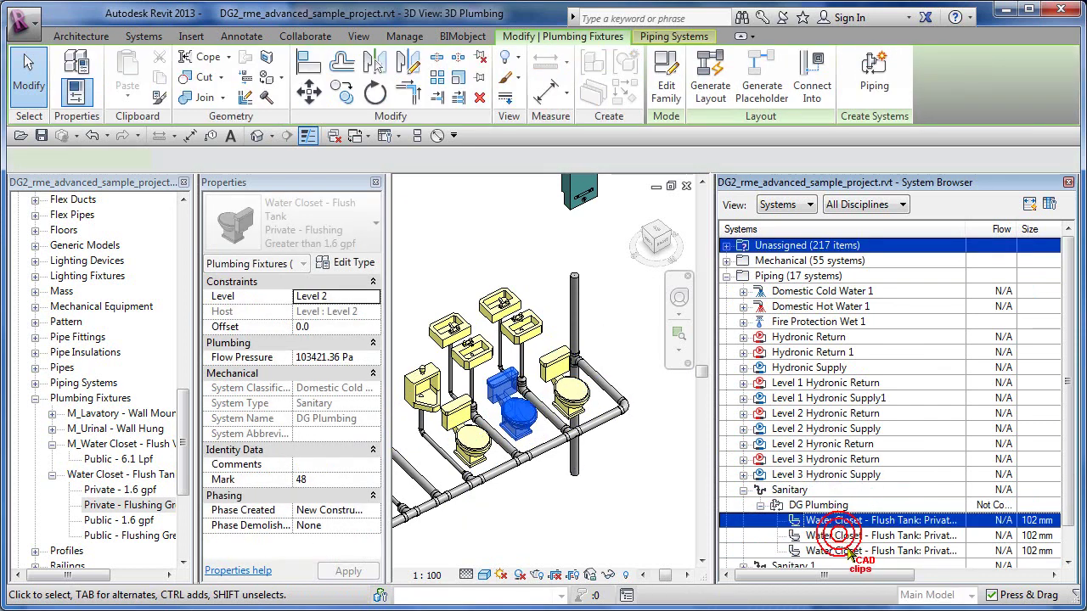
left_click(847, 551)
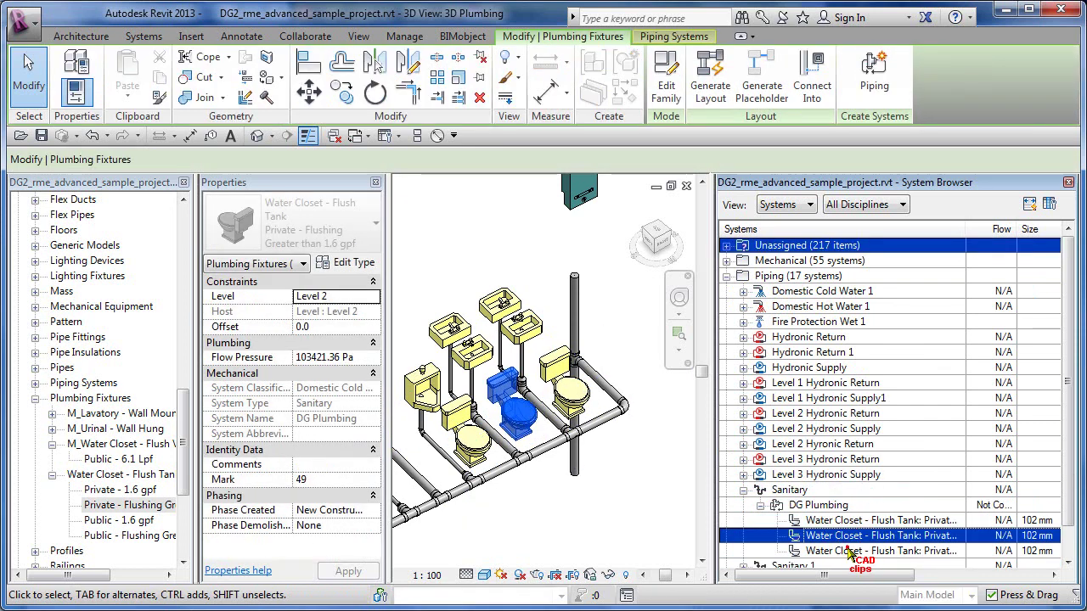
left_click(931, 520, "ctrl")
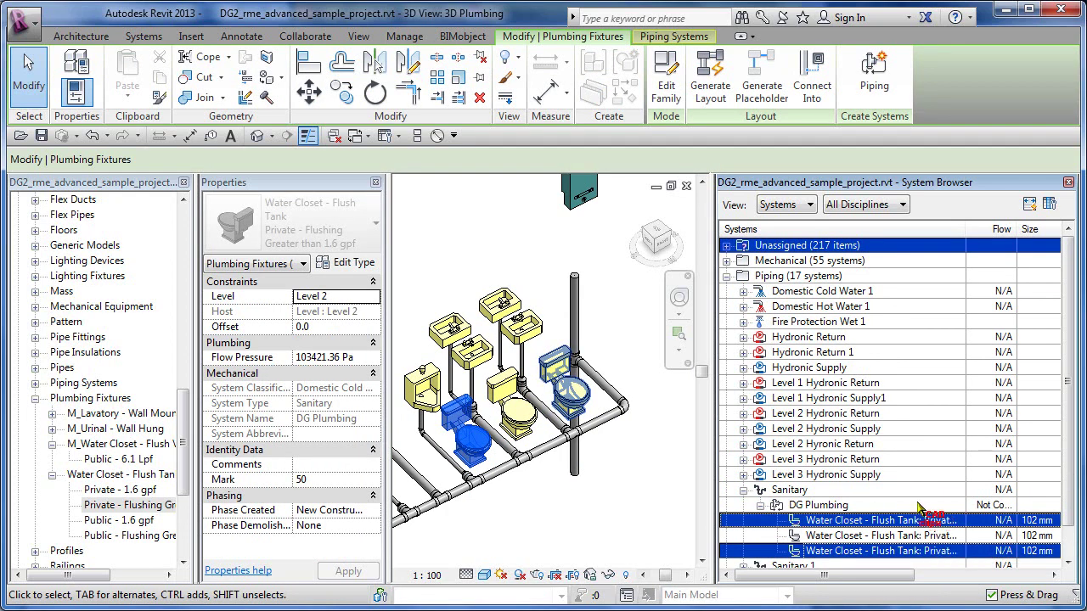
left_click(920, 507, "ctrl")
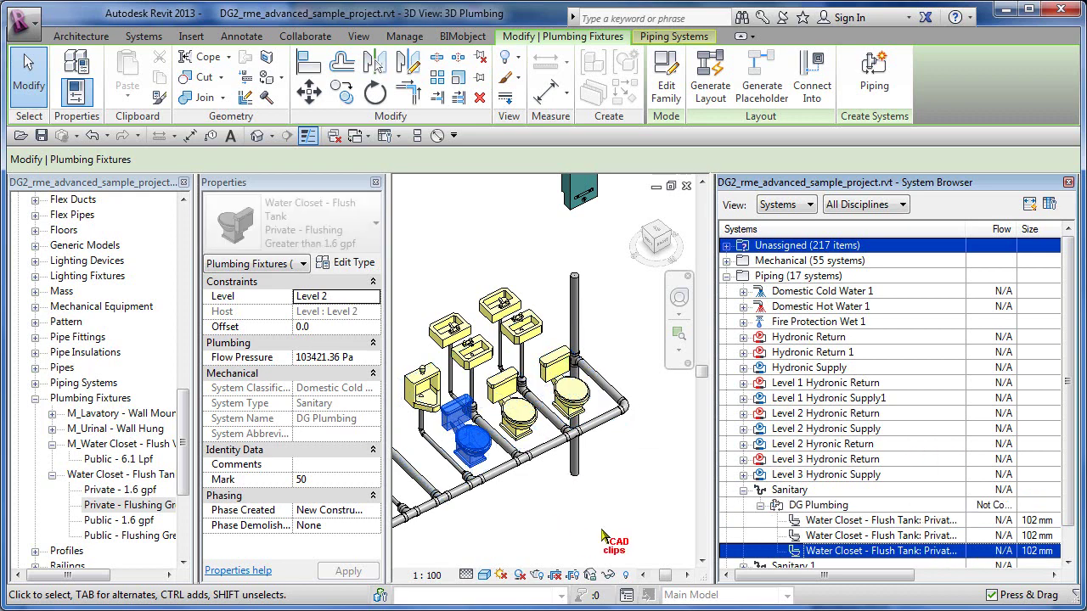
left_click(820, 506, "ctrl")
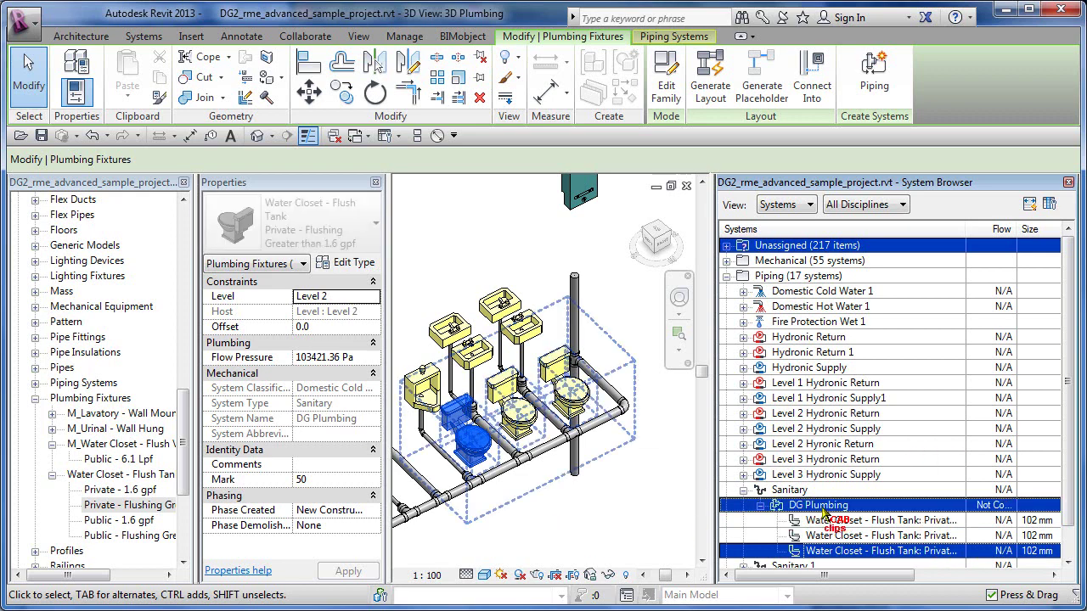
Delete the DG Plumbing system, then select a water closet in the 3D view and drag it aside
right_click(822, 508)
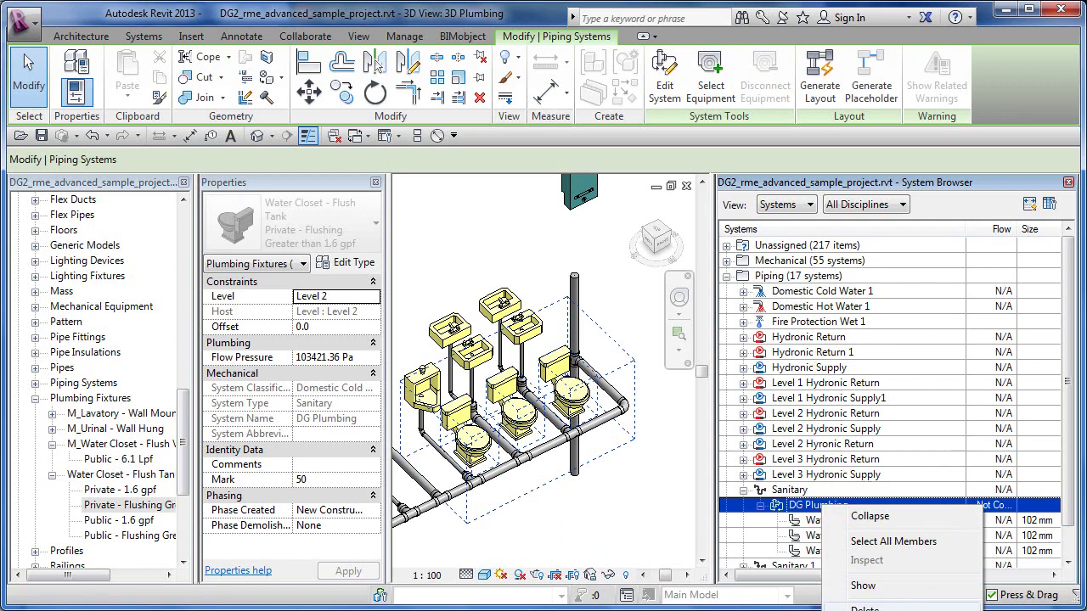
left_click(864, 608)
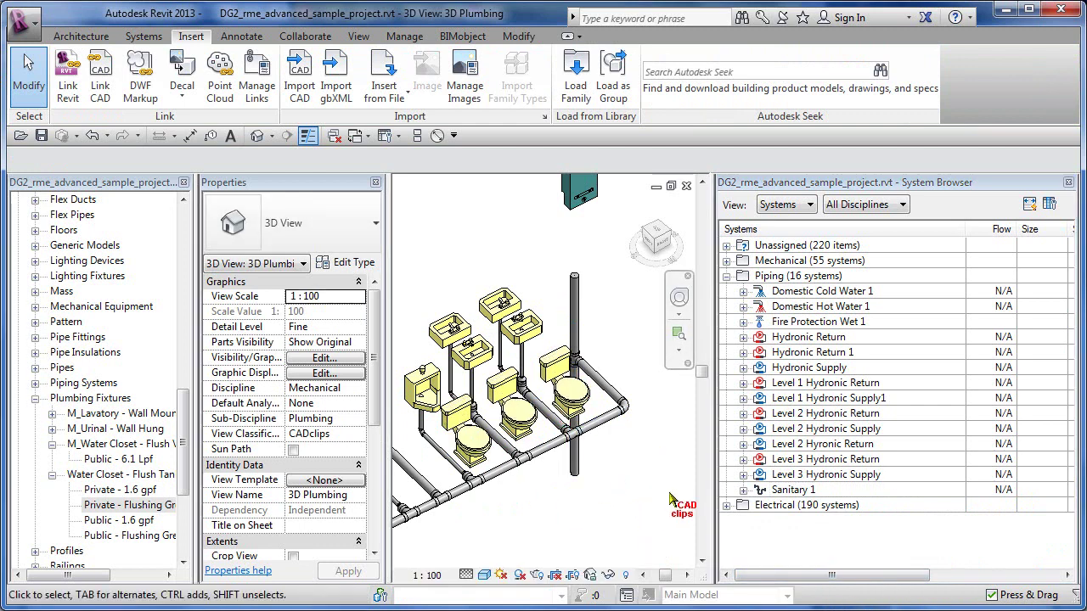
left_click(599, 416)
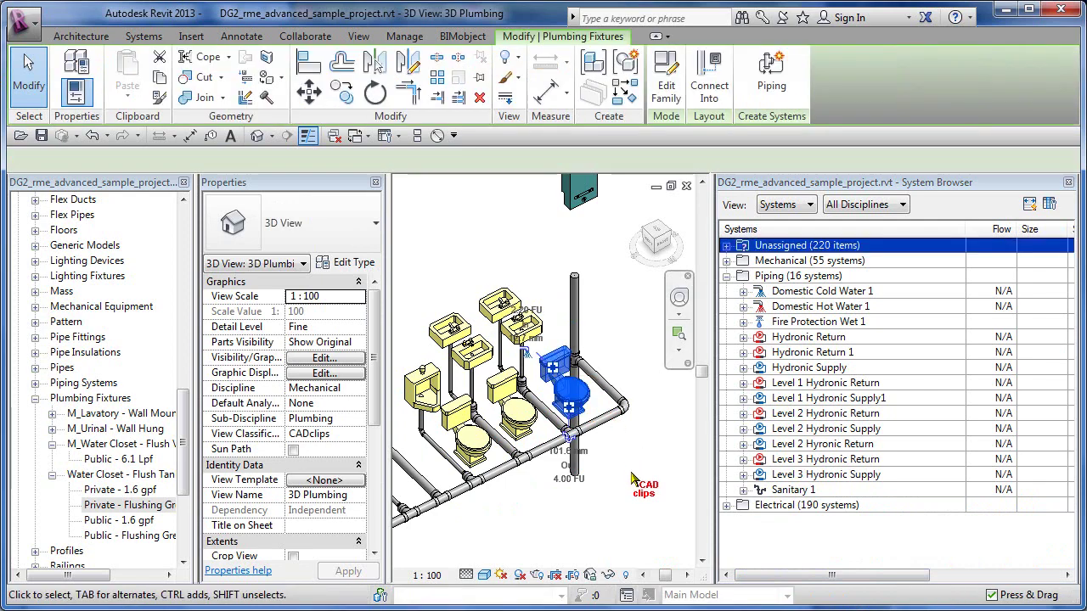
left_click_drag(600, 416, 475, 446)
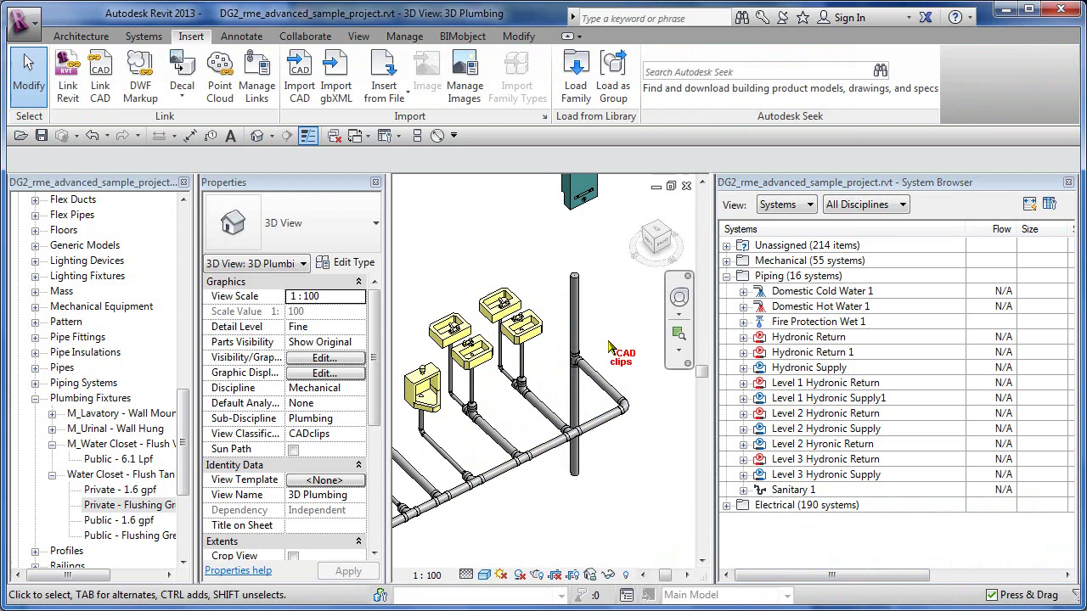
Narrow the System Browser, expand Domestic Hot Water 1, and select its piping system entry
middle_click_drag(595, 314, 632, 384)
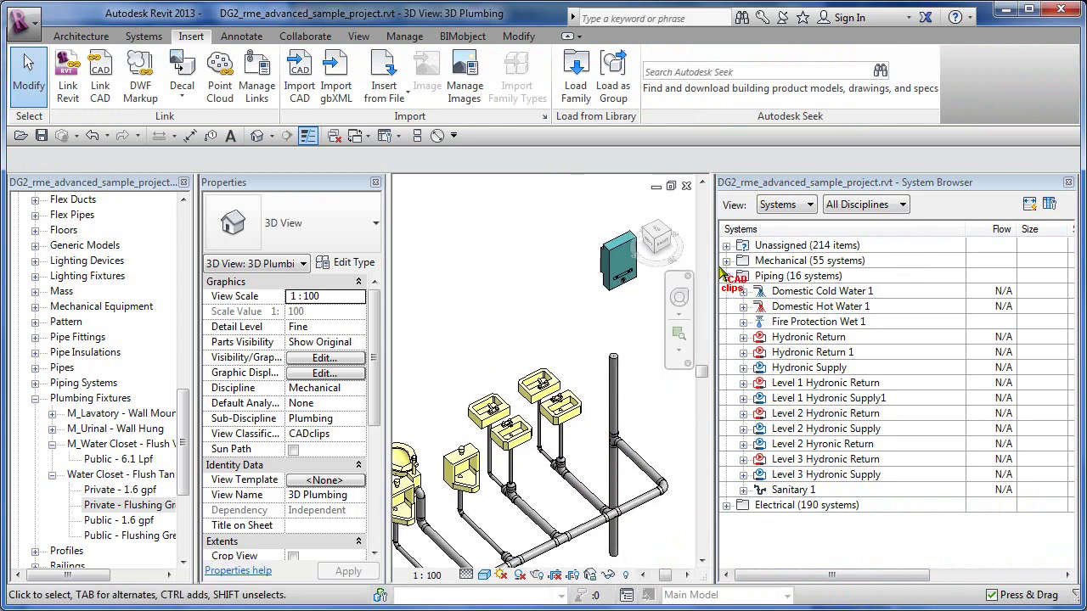
left_click_drag(713, 268, 821, 288)
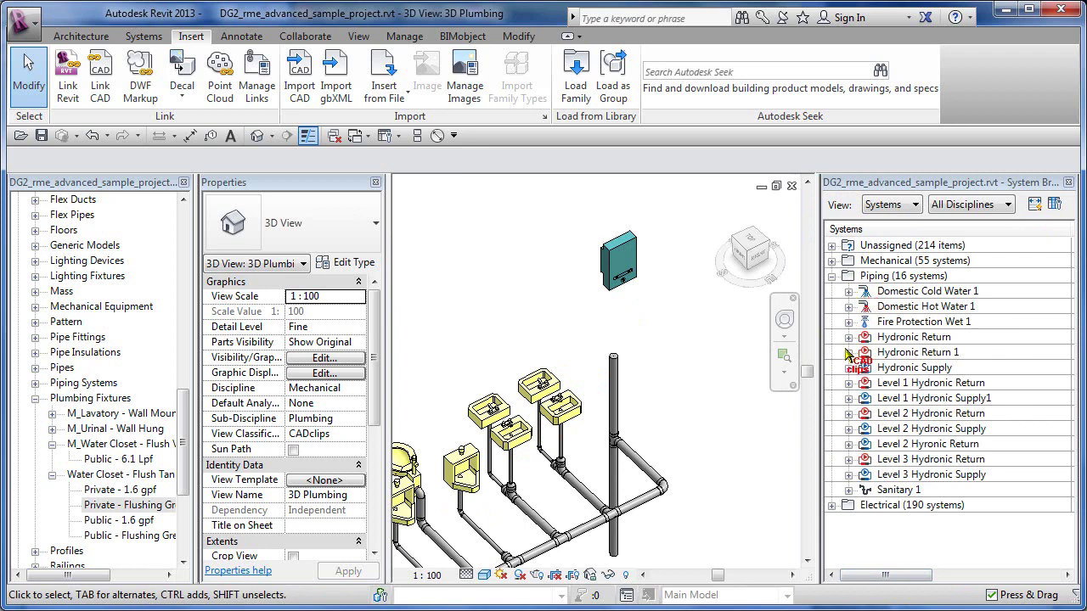
left_click(851, 310)
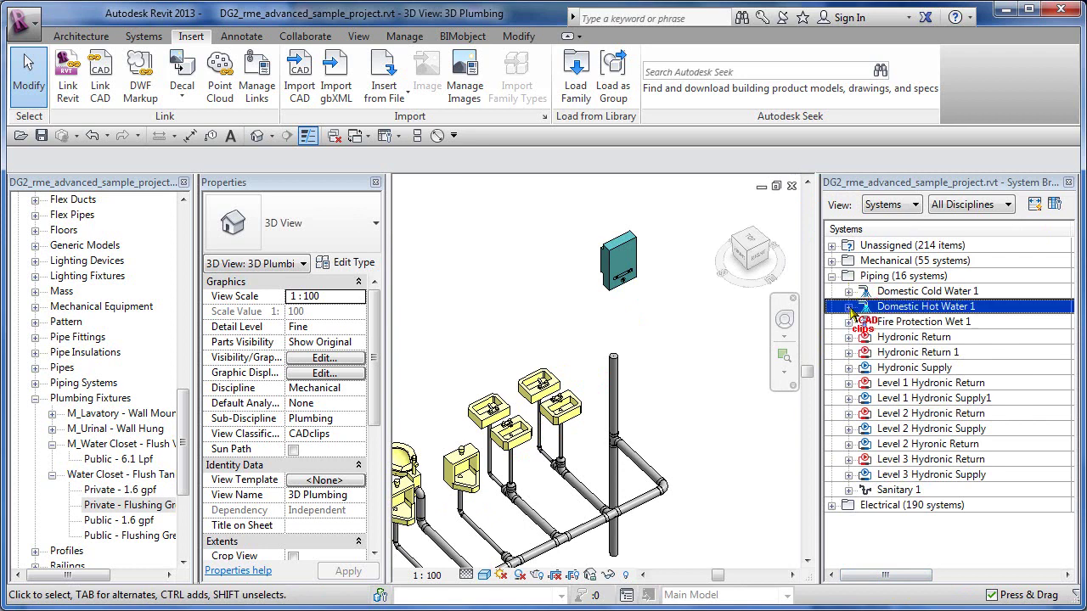
left_click(848, 307)
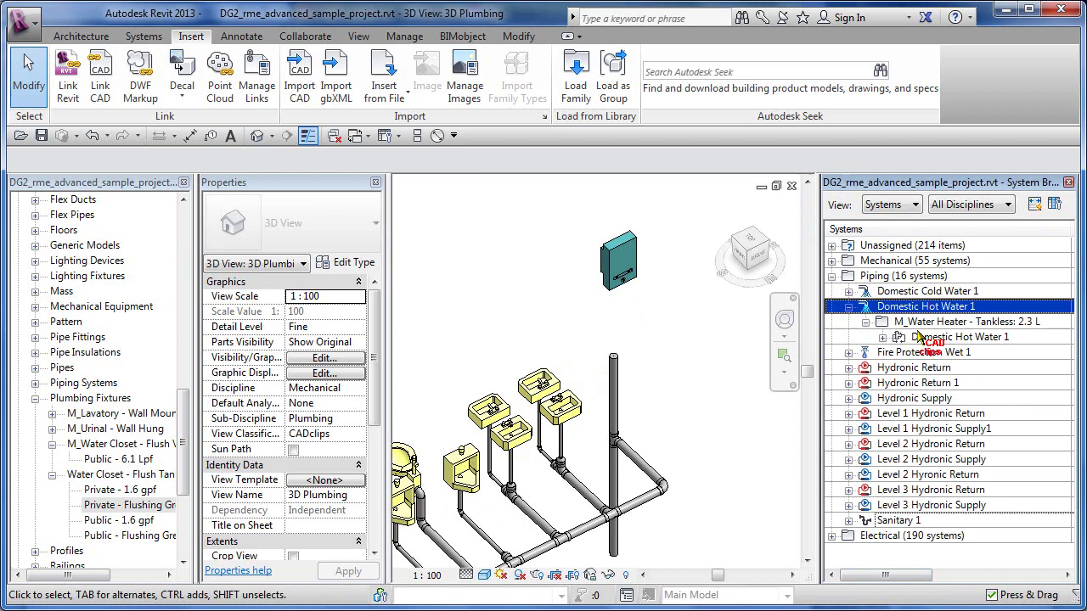
left_click(921, 337)
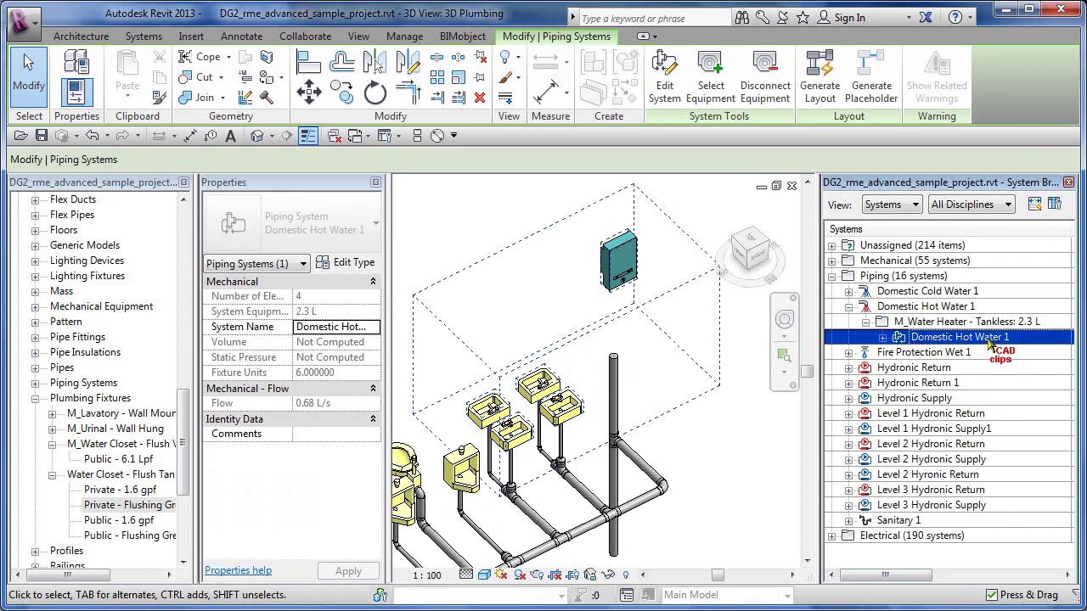
left_click(959, 350, "ctrl")
left_click(938, 325)
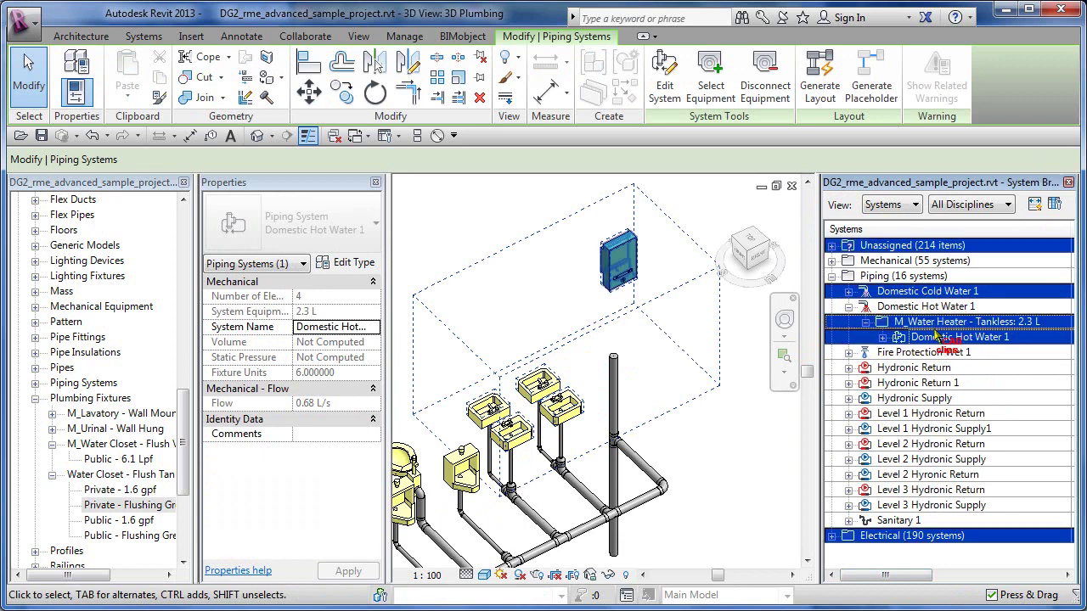
left_click(933, 339)
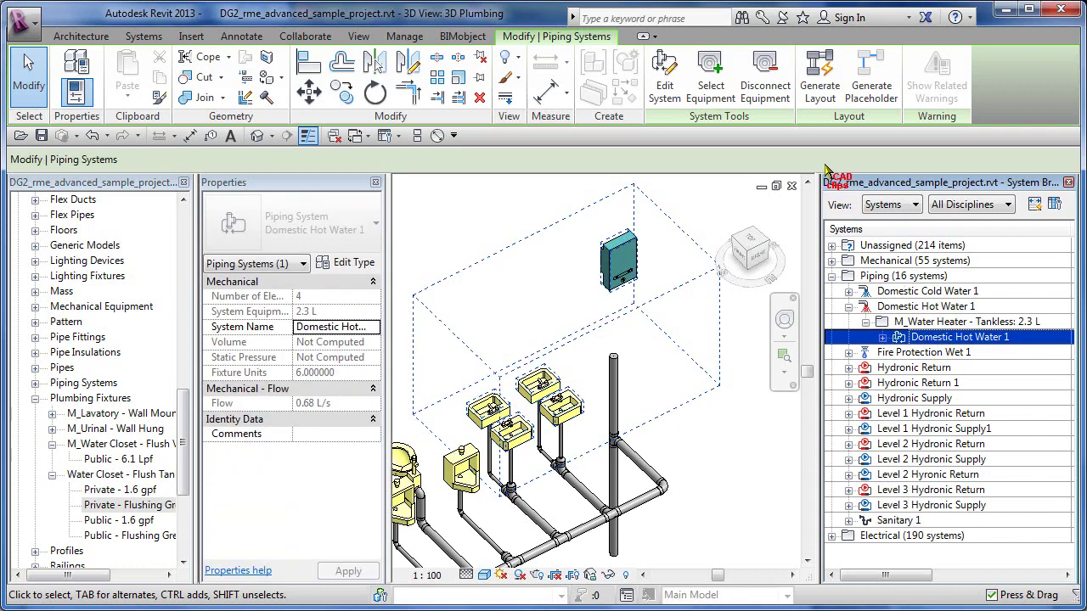
Generate a layout for Domestic Hot Water 1, entering a 400.0 main offset and checking branch settings
left_click(821, 92)
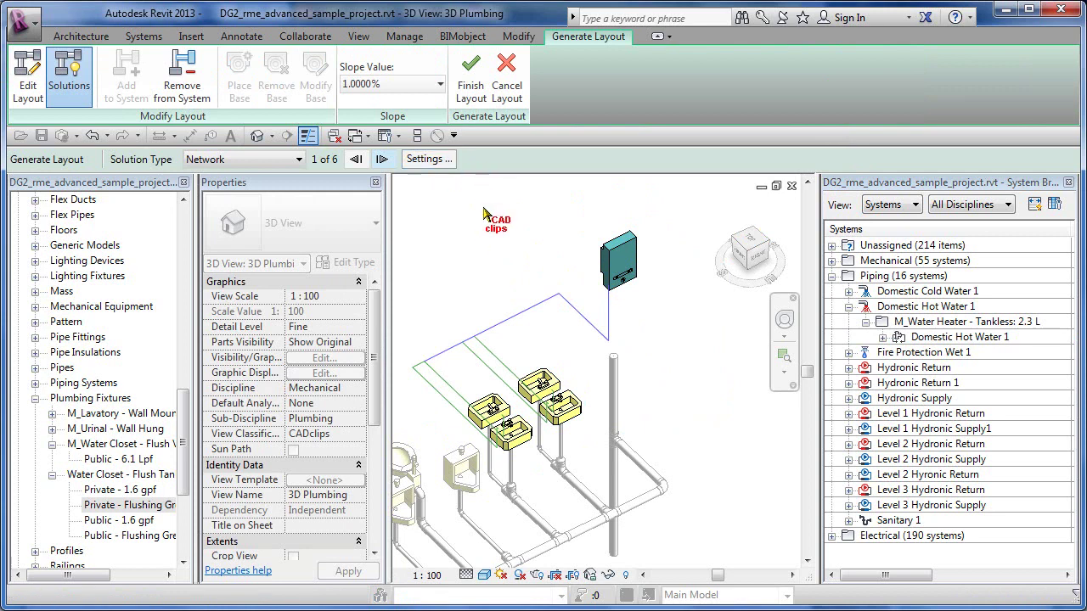
middle_click_drag(486, 219, 541, 213)
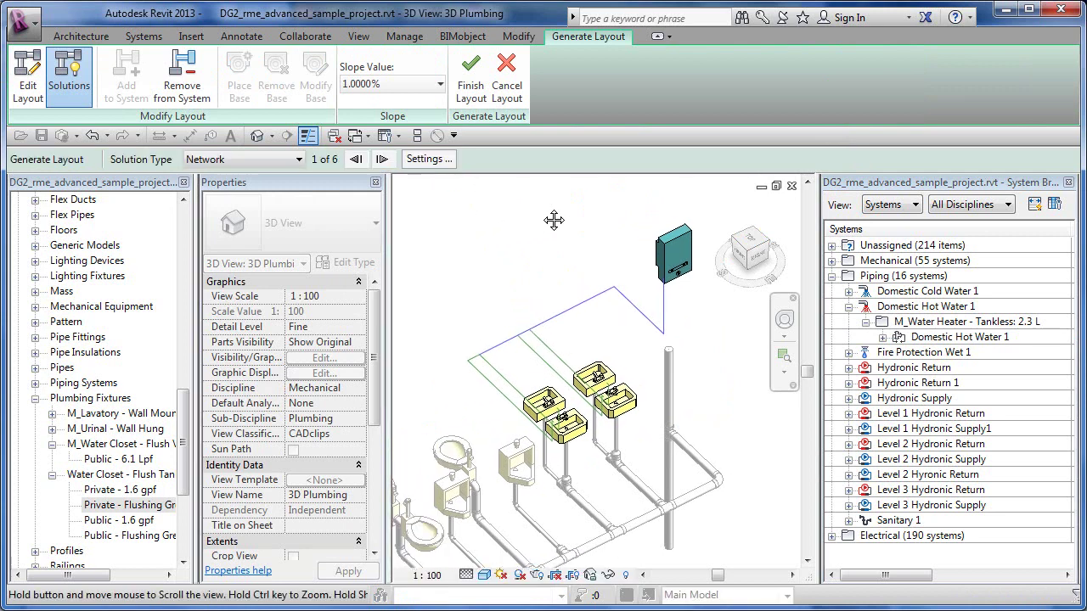
left_click(430, 160)
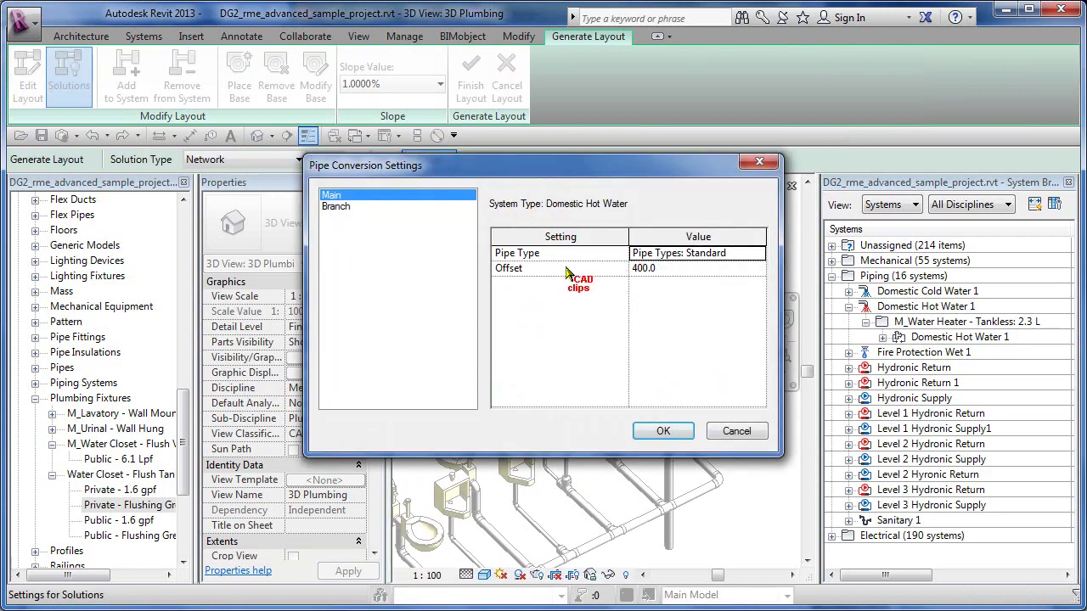
left_click(645, 268)
type("400.0")
left_click_drag(664, 161, 431, 151)
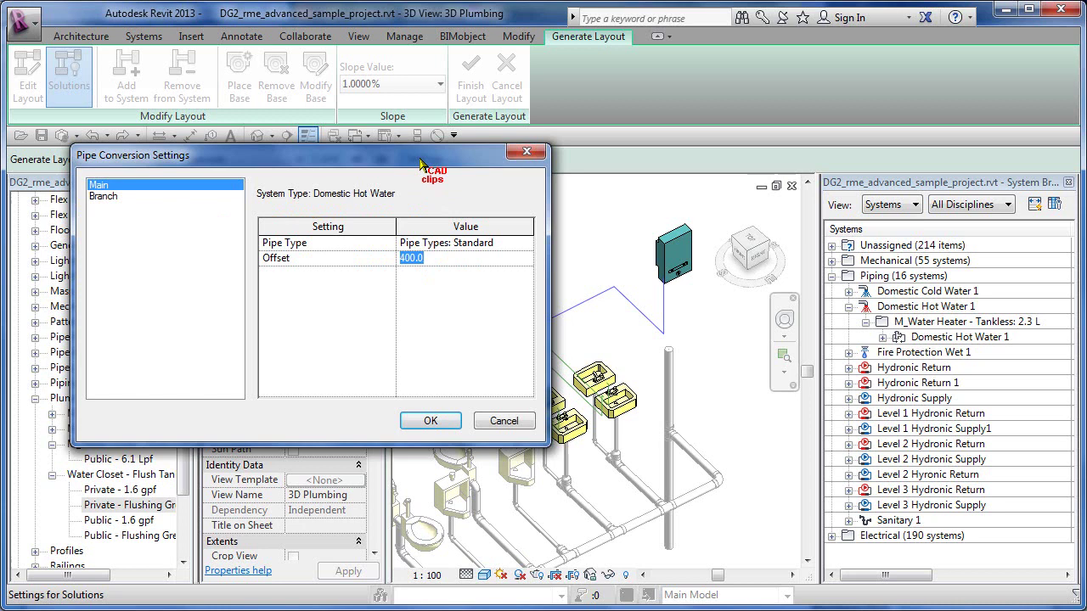
left_click_drag(425, 155, 357, 117)
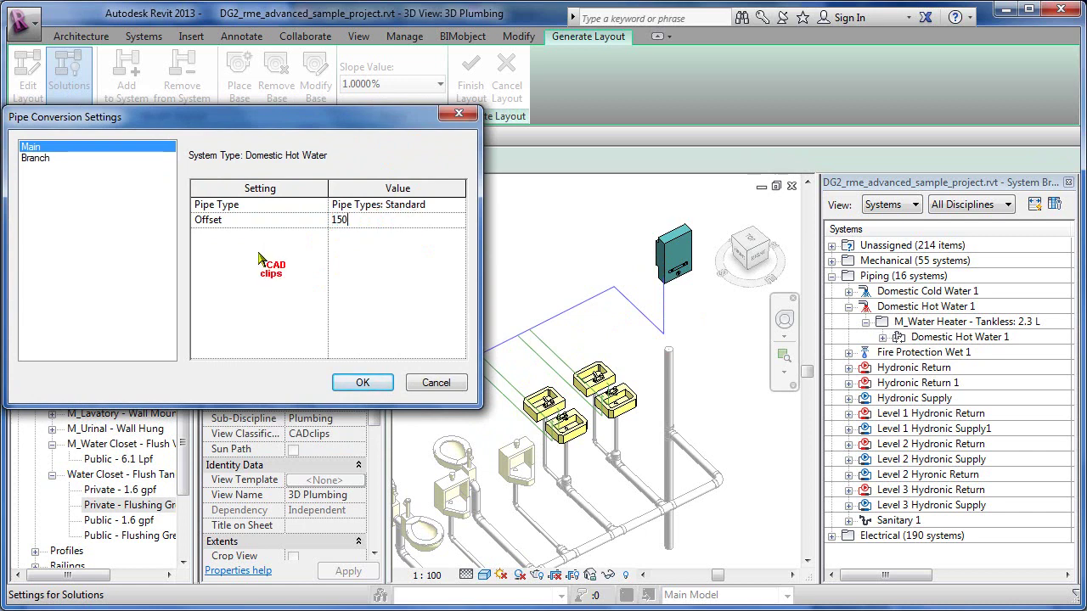
left_click(40, 159)
left_click(395, 221)
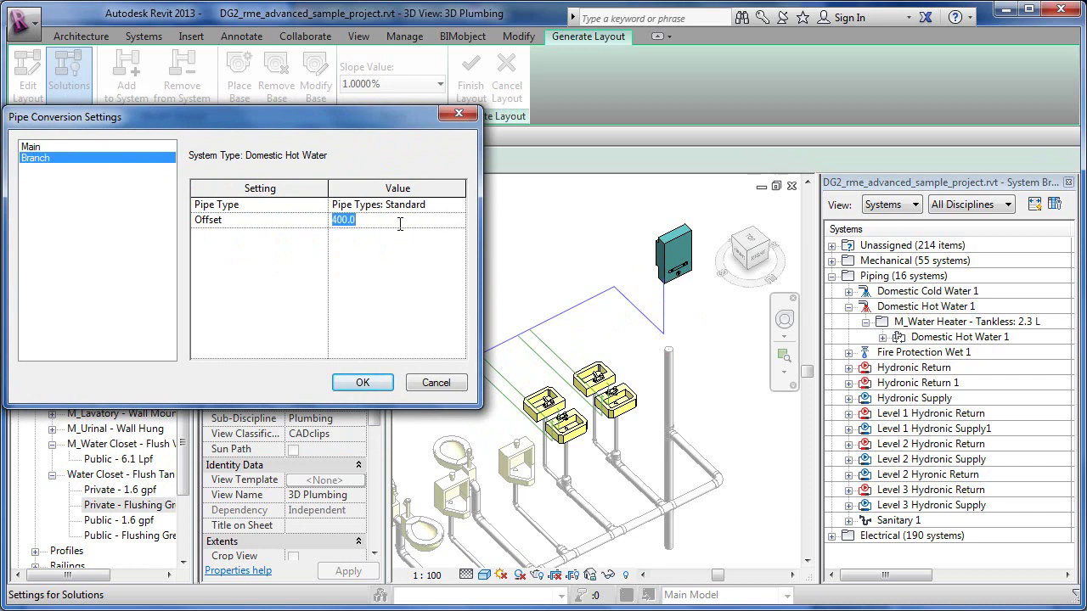
left_click(362, 383)
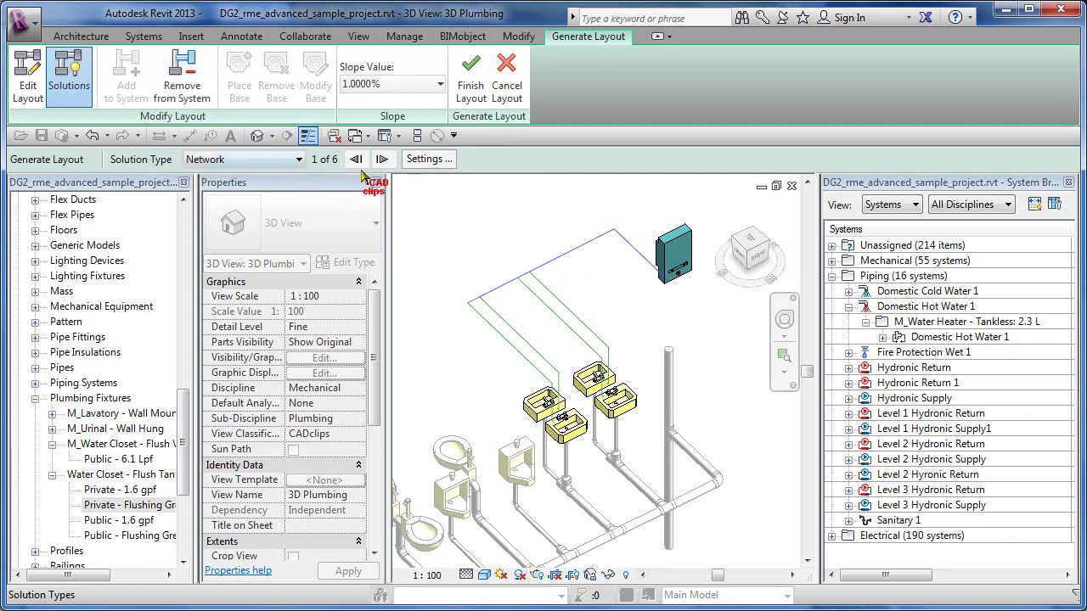
Set both the main and branch pipe offsets to 400 in the layout settings
left_click(429, 159)
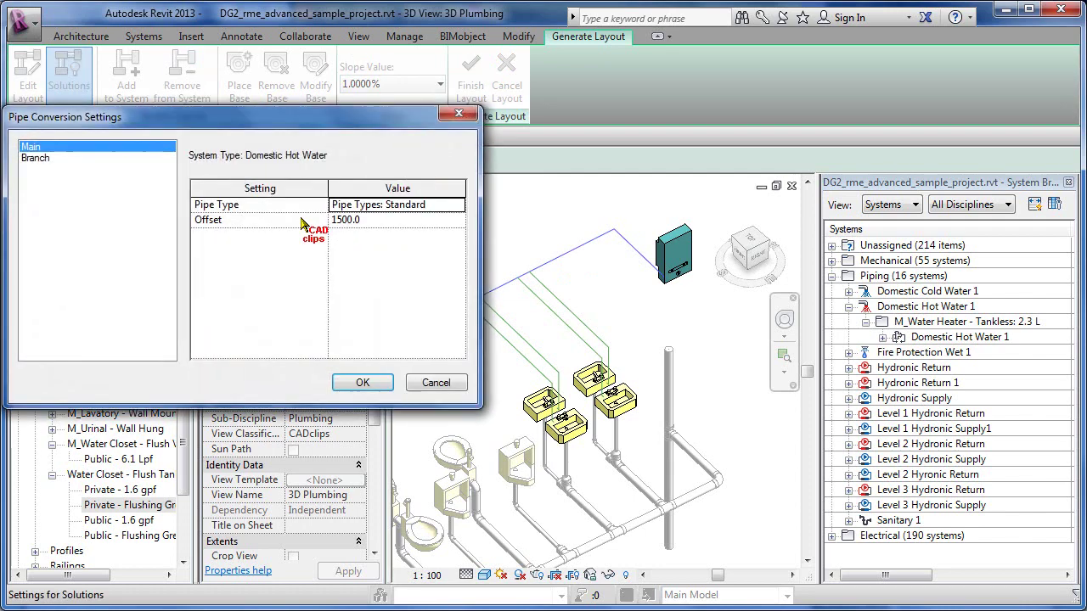
left_click(382, 220)
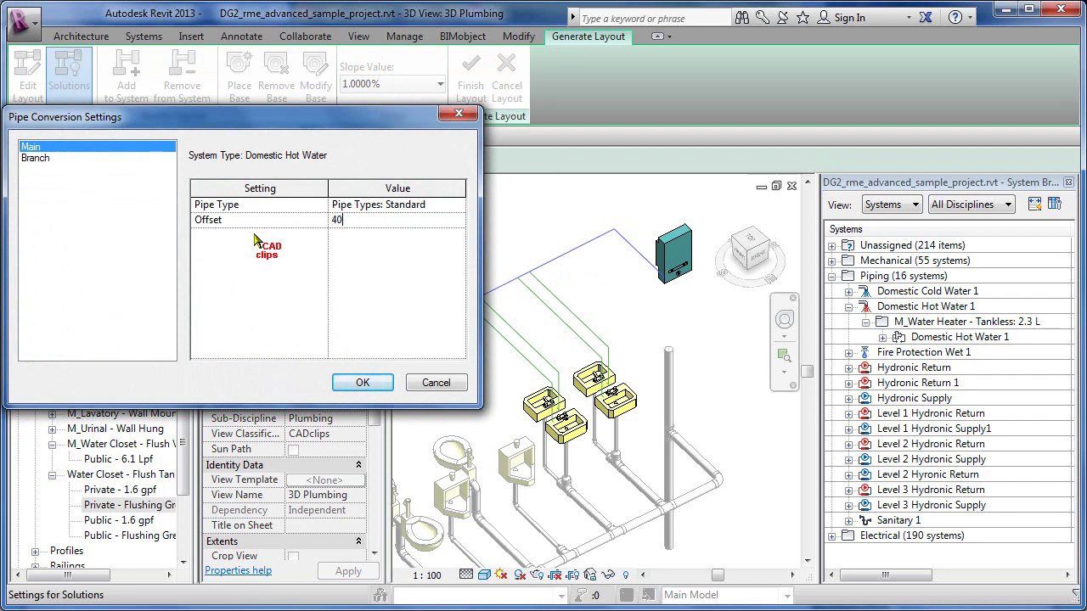
left_click(45, 159)
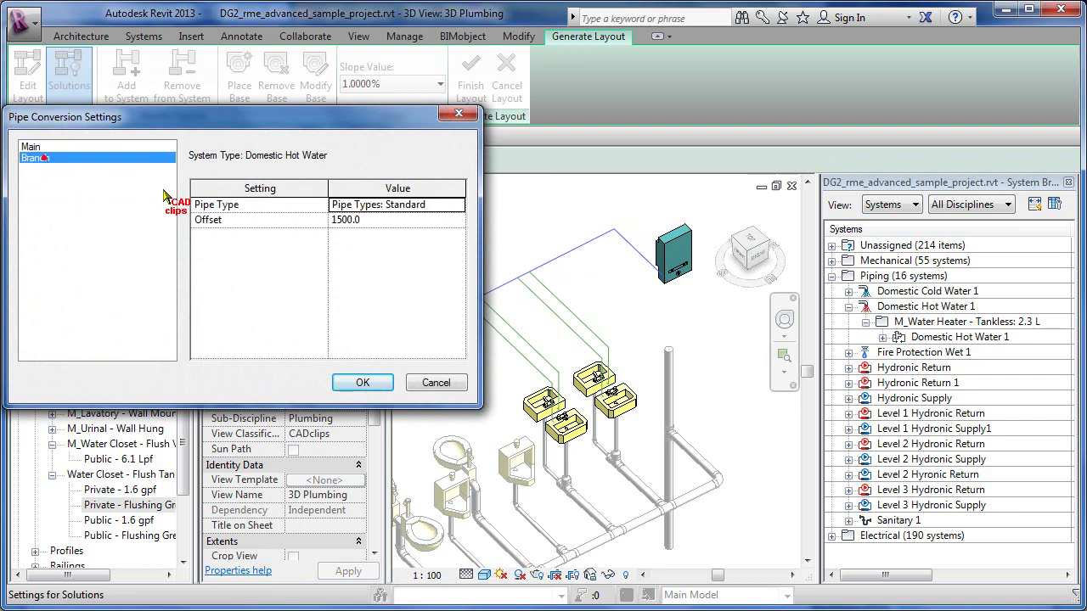
left_click(382, 220)
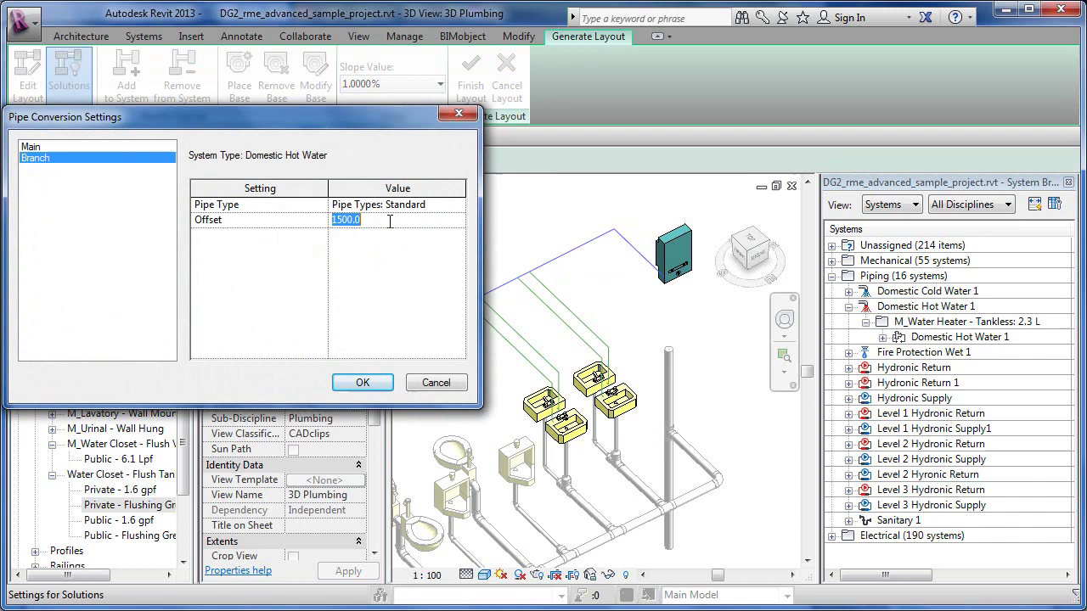
left_click(363, 383)
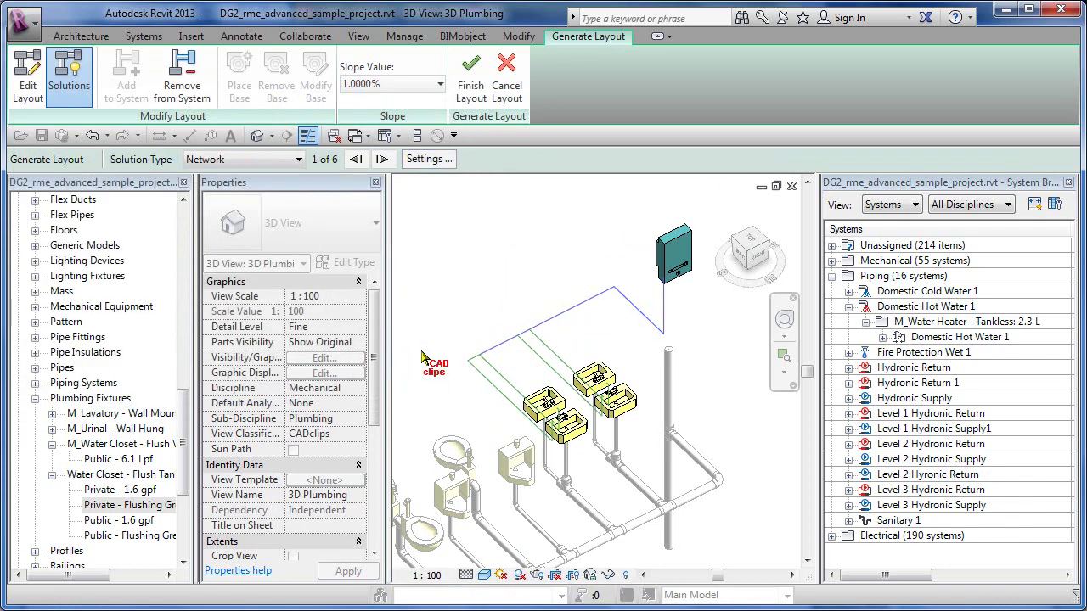
Advance to routing solution 5 of 6 and orbit around the four sinks to inspect it
left_click(381, 159)
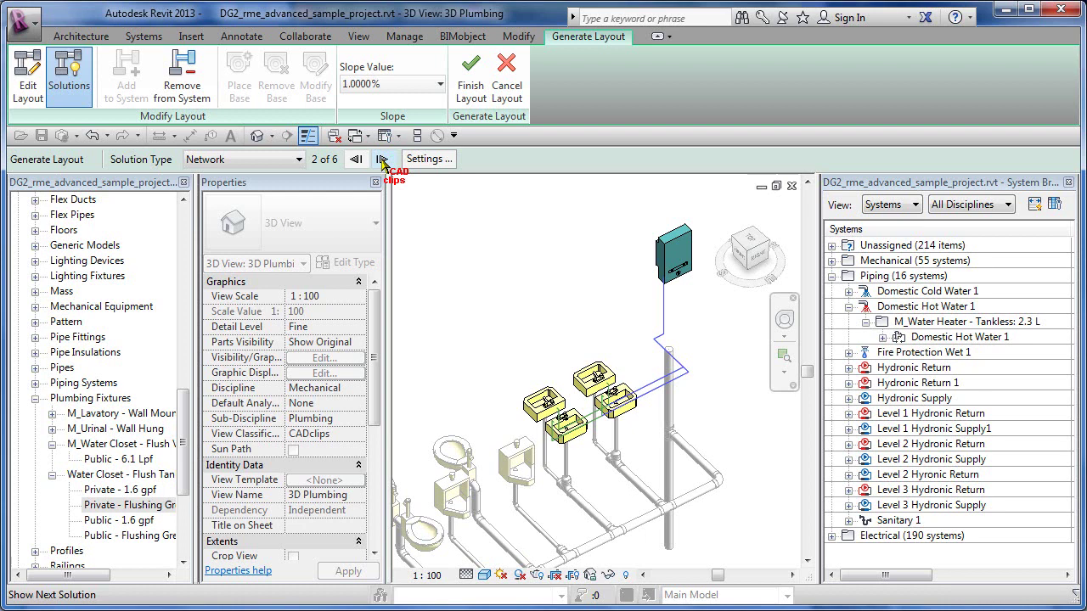
left_click(381, 159)
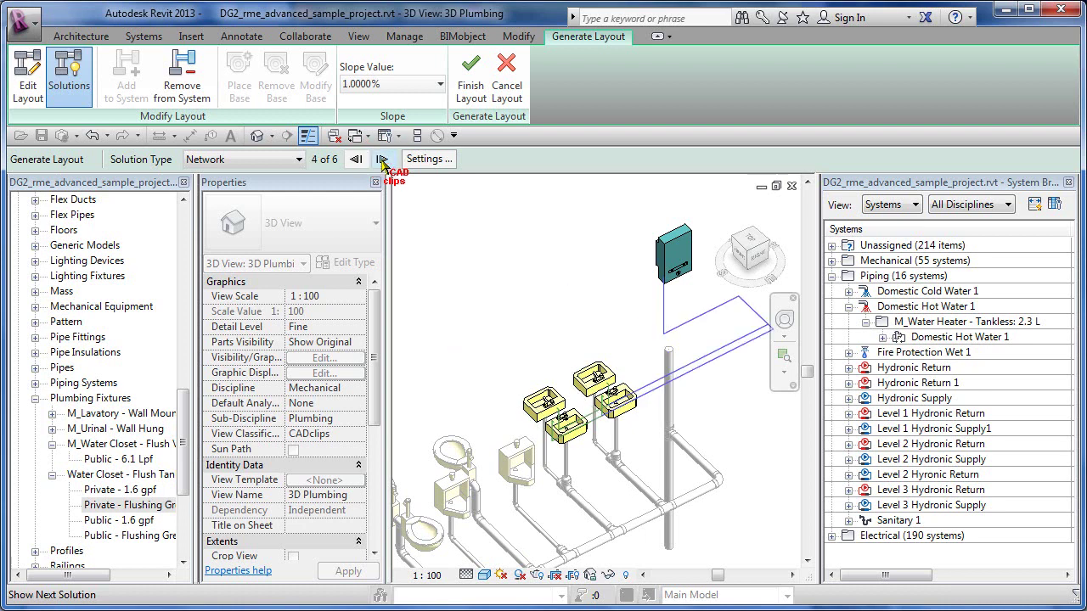
left_click(382, 160)
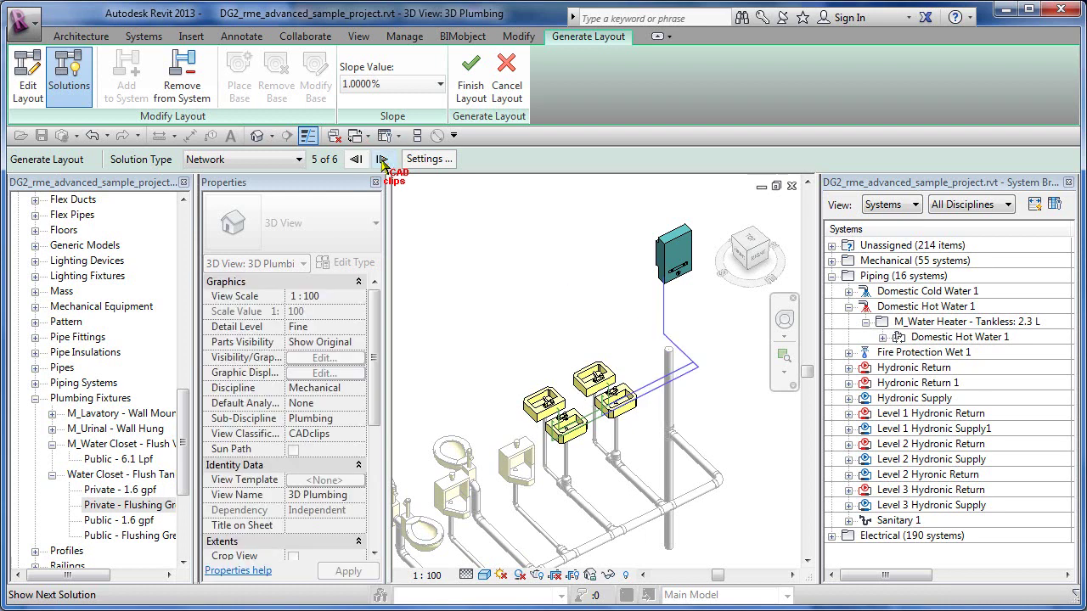
middle_click_drag(552, 469, 552, 412, "shift")
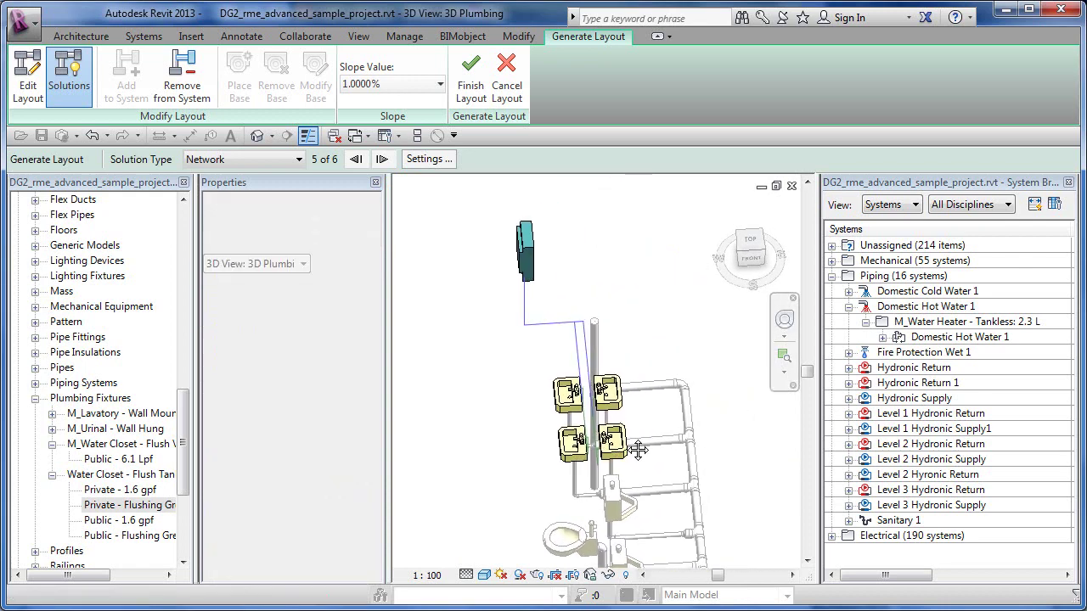
scroll(654, 427, "up", 6)
scroll(654, 427, "down", 4)
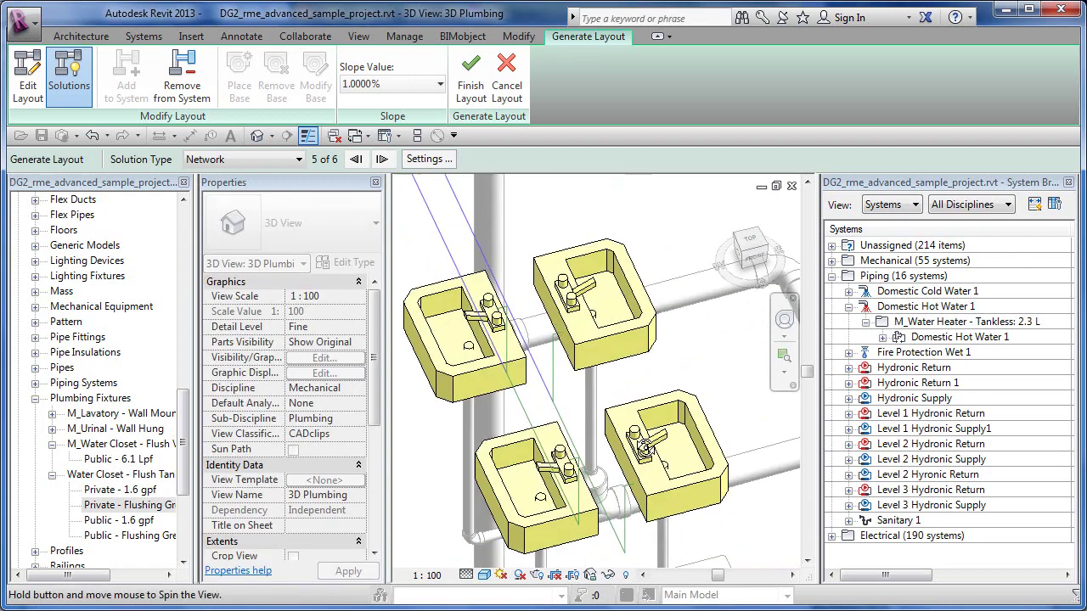
middle_click_drag(654, 427, 570, 382, "shift")
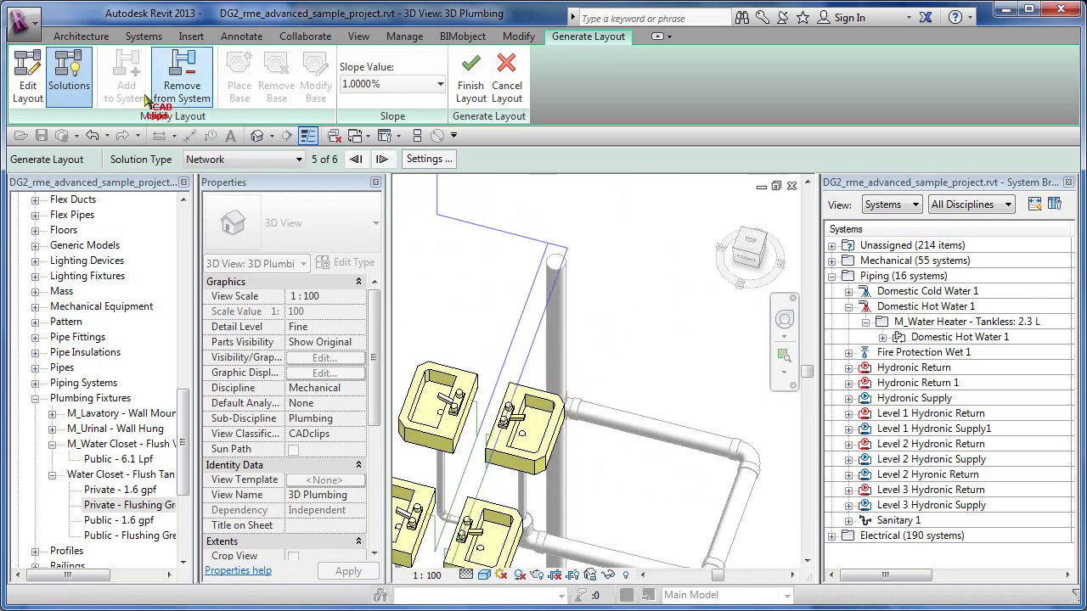
Edit the layout, orbit around the lavatories, and show Solutions: Custom, 1 of 1, 1.0000% slope
left_click(28, 77)
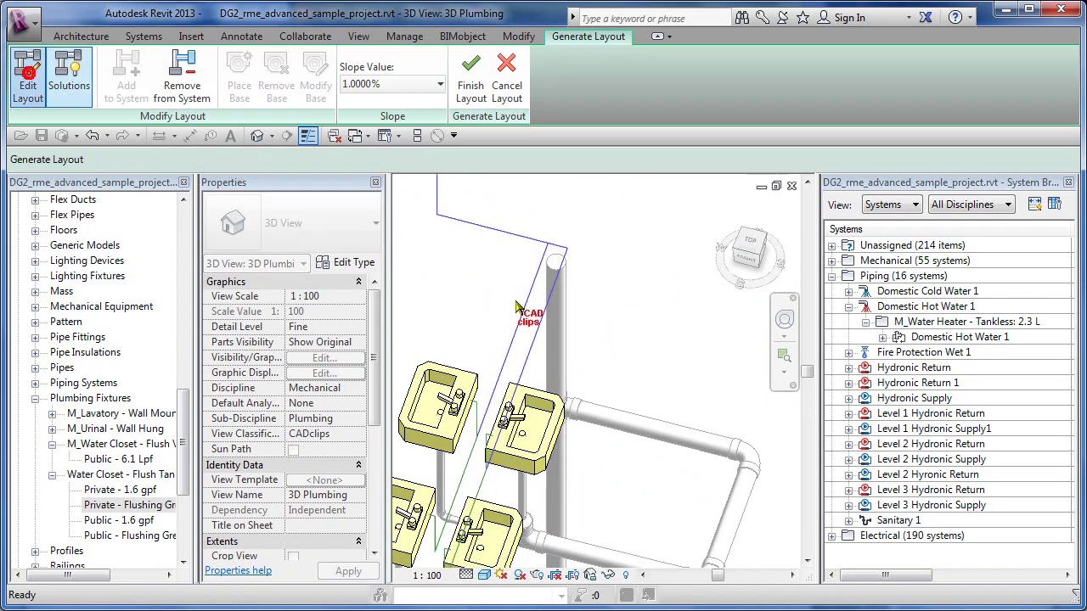
left_click(515, 338)
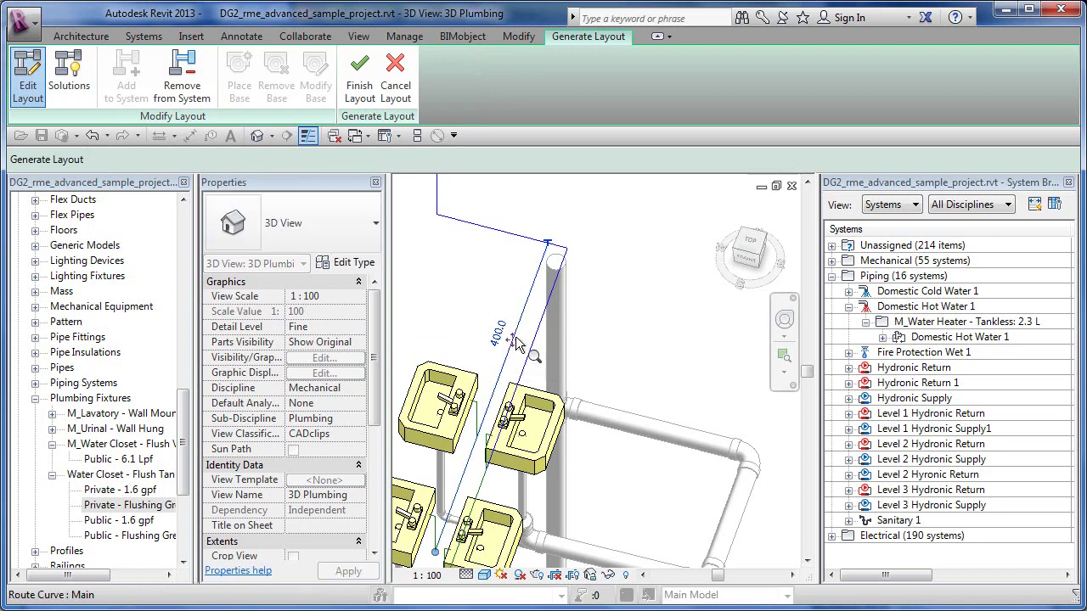
left_click(523, 341)
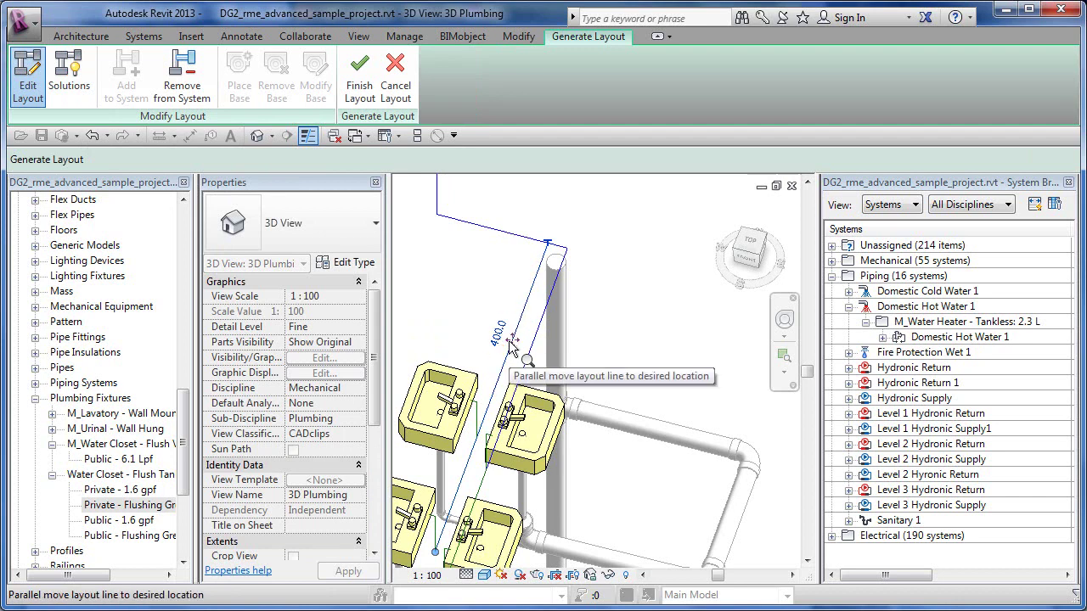
scroll(514, 345, "up", 5)
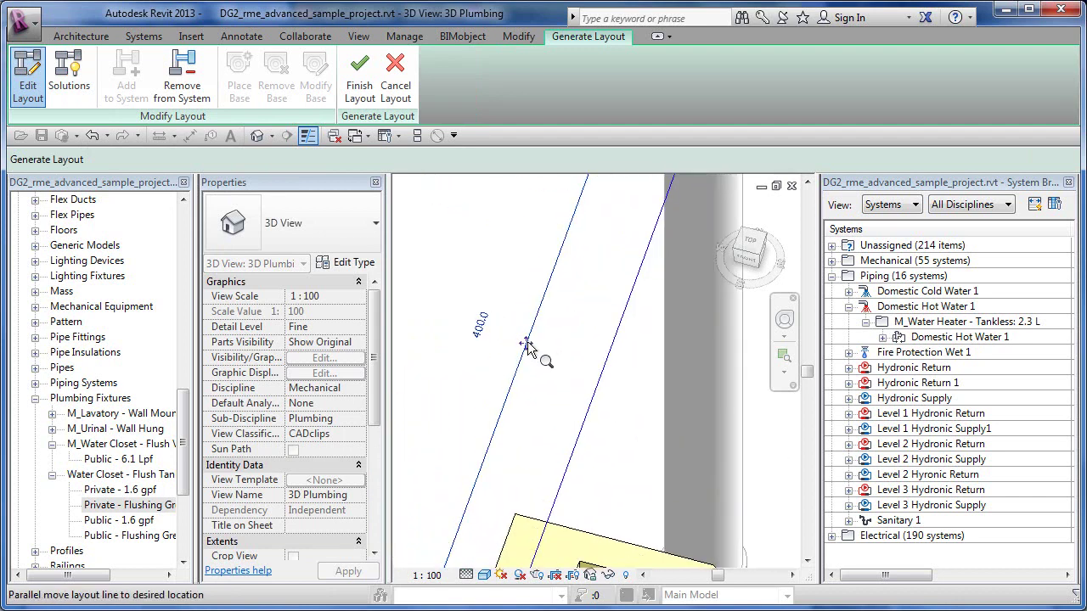
scroll(497, 394, "down", 5)
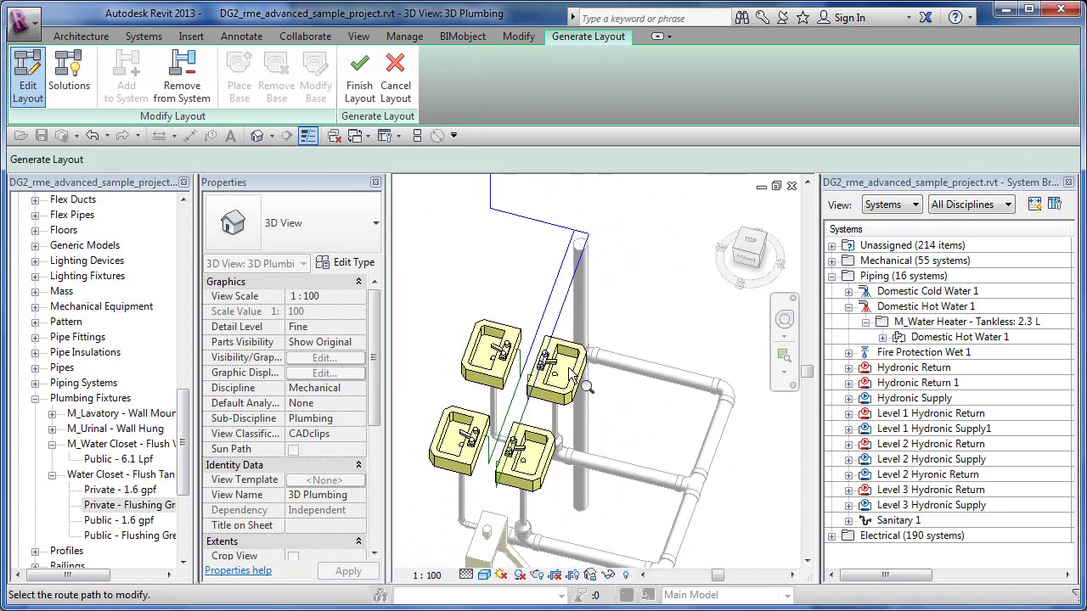
middle_click_drag(584, 381, 613, 388, "shift")
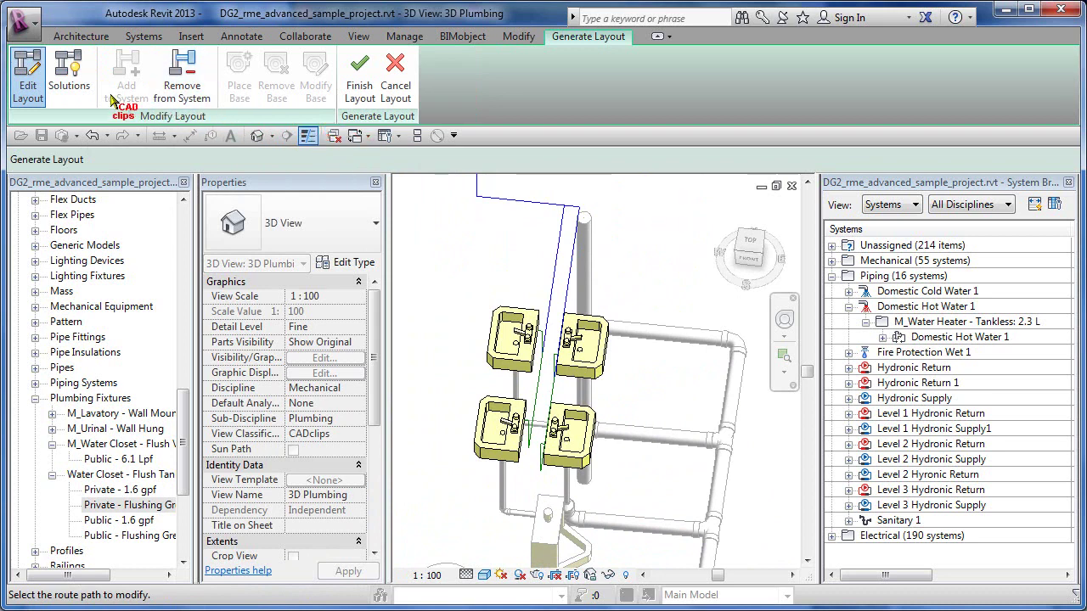
left_click(69, 85)
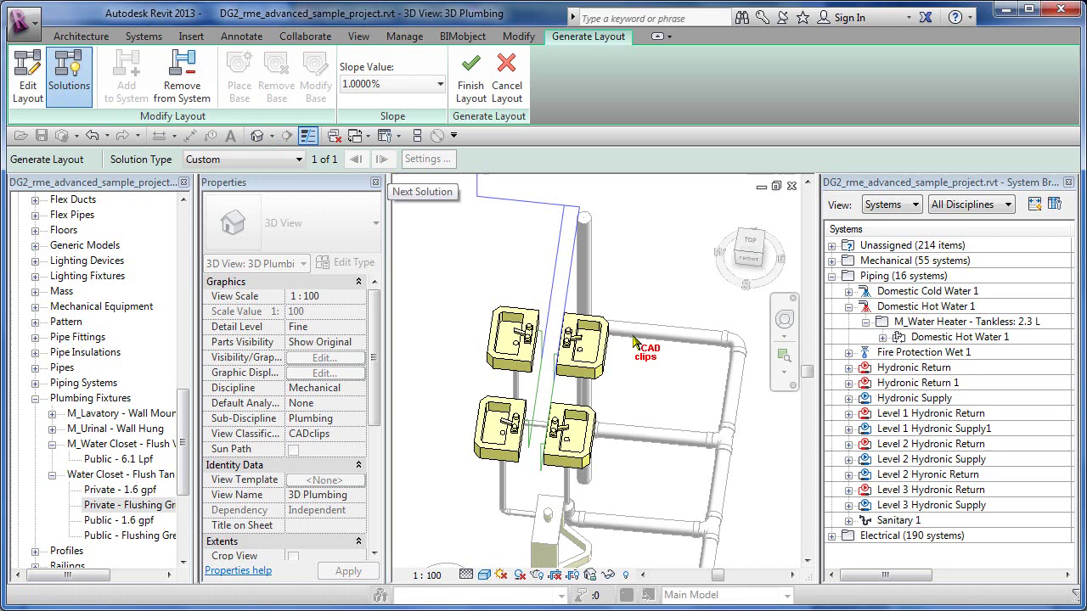
Orbit and zoom out to the water heater, then finish the layout to create real pipes
middle_click_drag(597, 417, 672, 263, "shift")
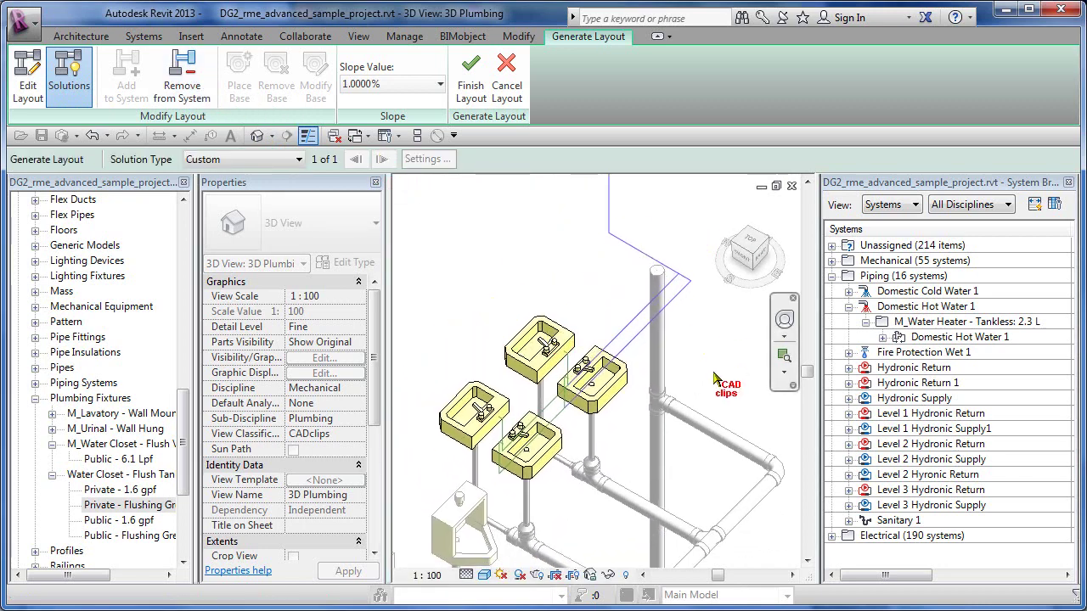
middle_click_drag(715, 380, 645, 212, "shift")
scroll(619, 411, "down", 3)
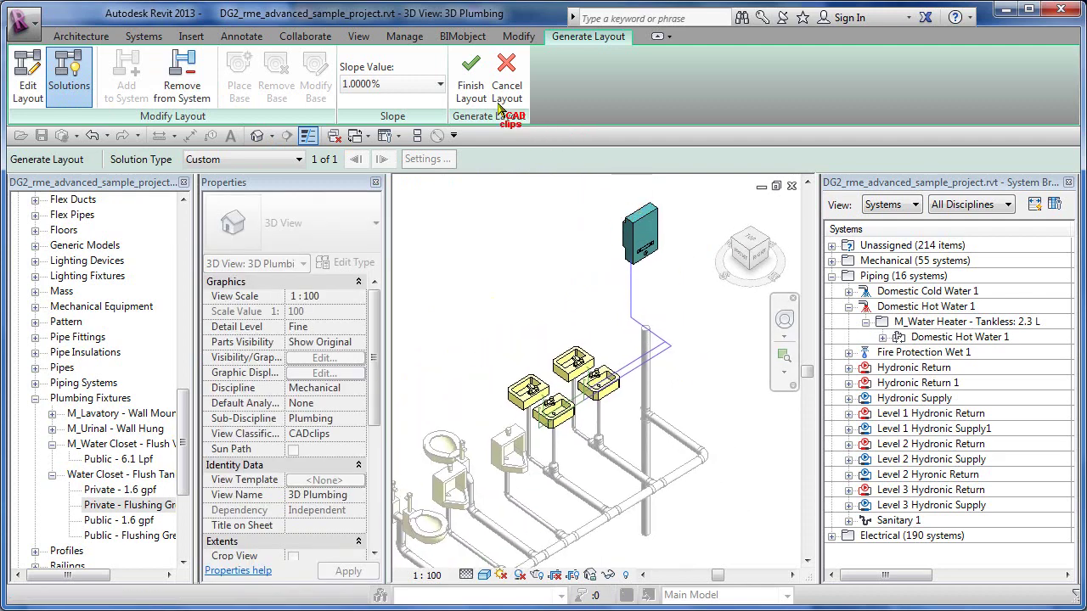
left_click(472, 78)
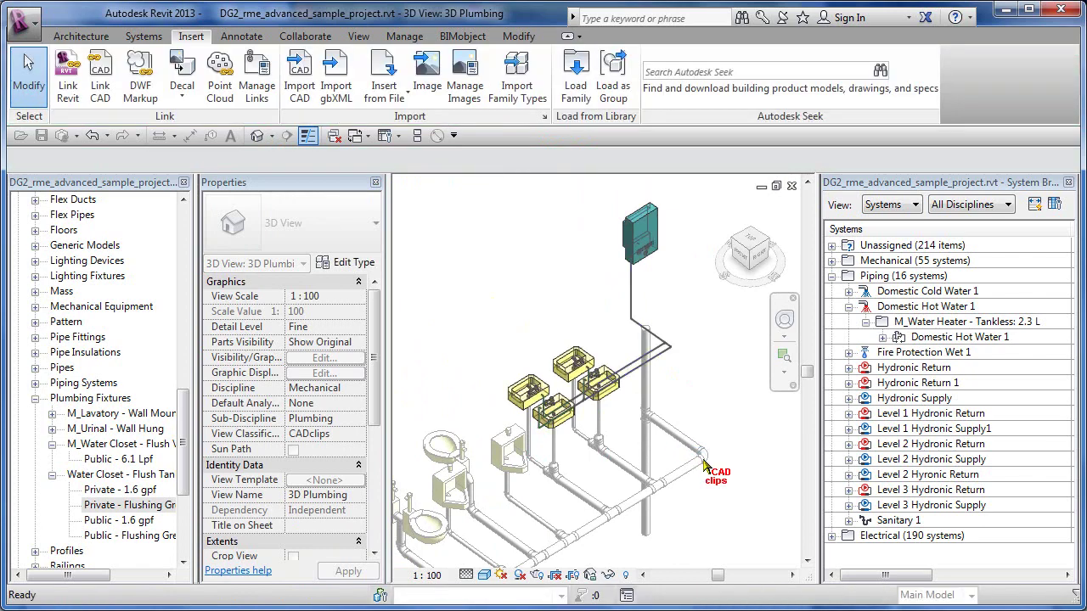
Inspect the new hot-water pipes at the lavatories and close the System Browser
middle_click_drag(651, 418, 569, 438, "shift")
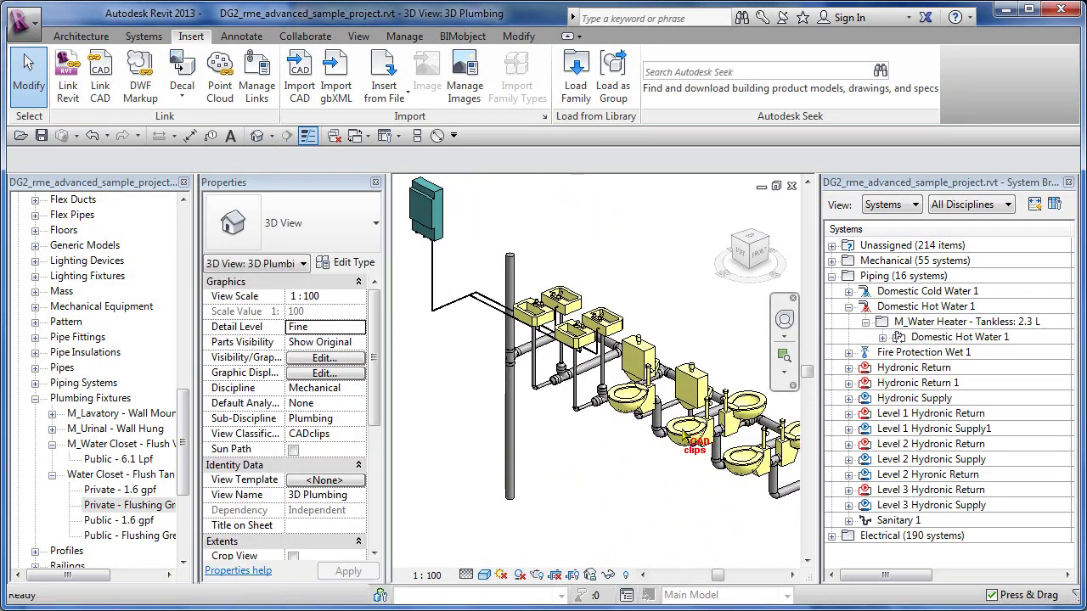
scroll(762, 461, "up", 5)
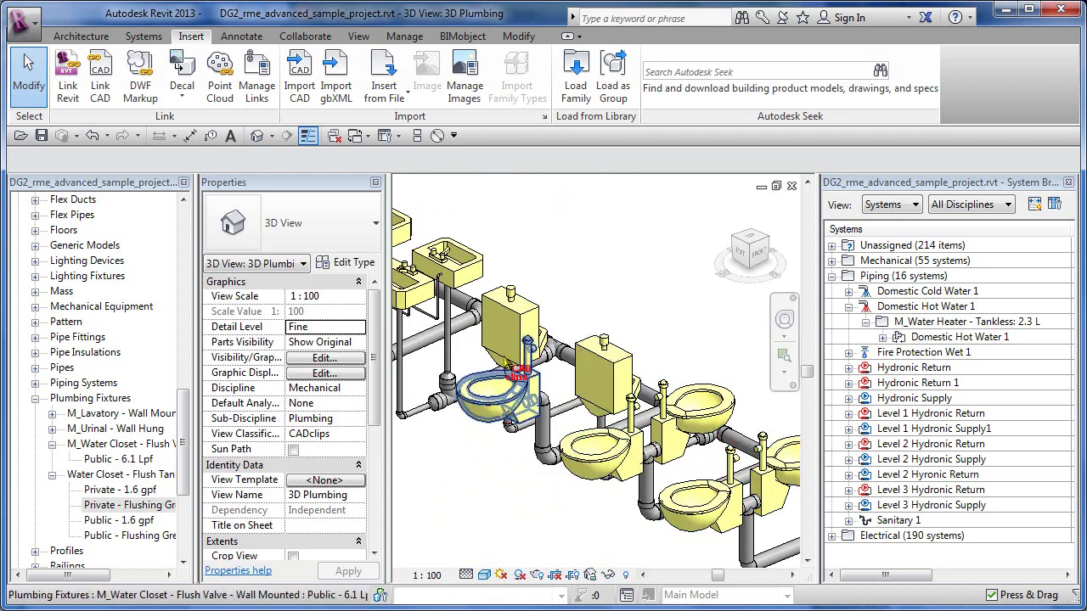
middle_click_drag(411, 310, 501, 344)
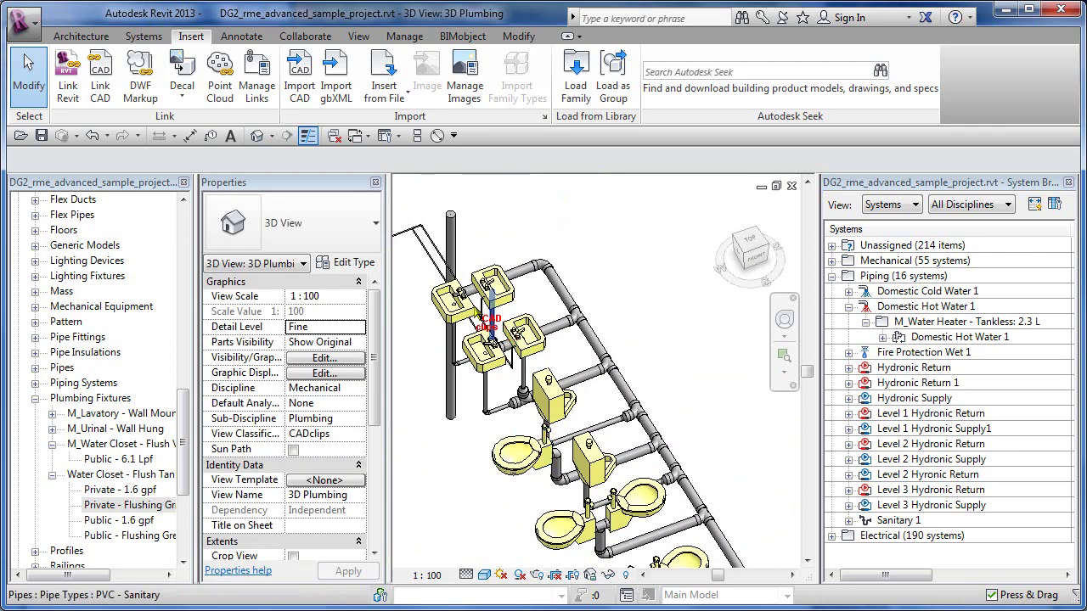
scroll(488, 312, "up", 5)
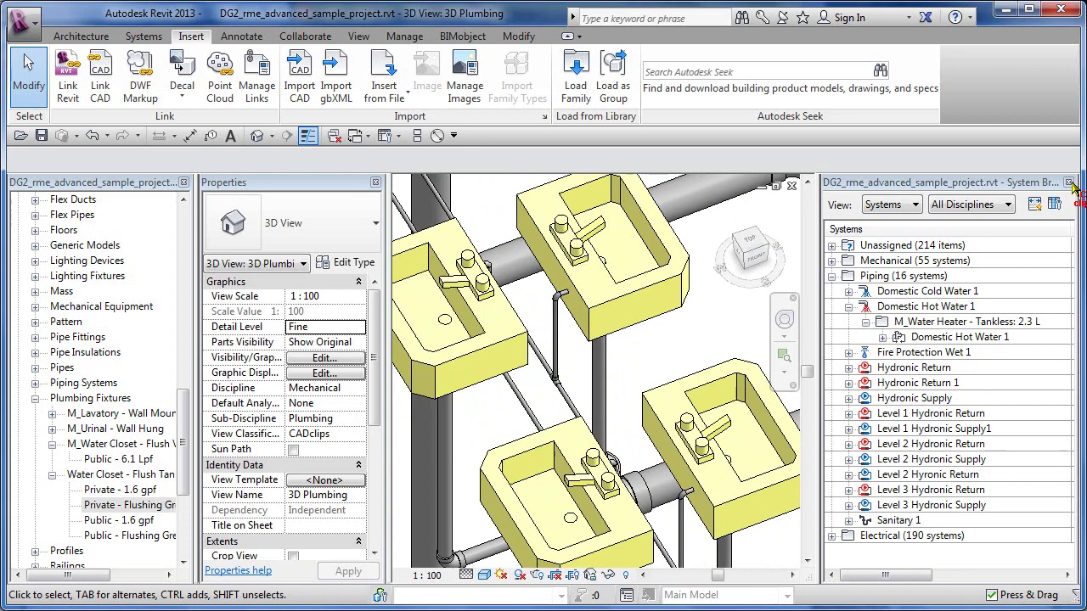
left_click(1068, 182)
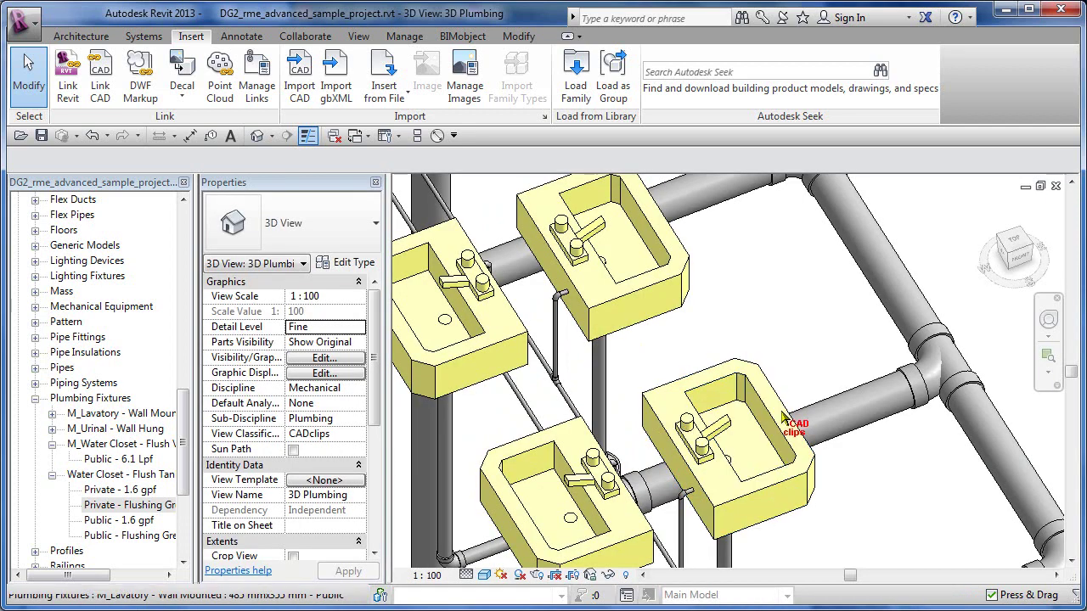
Pan and zoom across the lavatories to review the Standard pipes running from the tankless heater
middle_click_drag(789, 432, 716, 364)
scroll(745, 323, "down", 3)
scroll(718, 359, "down", 2)
scroll(809, 371, "down", 2)
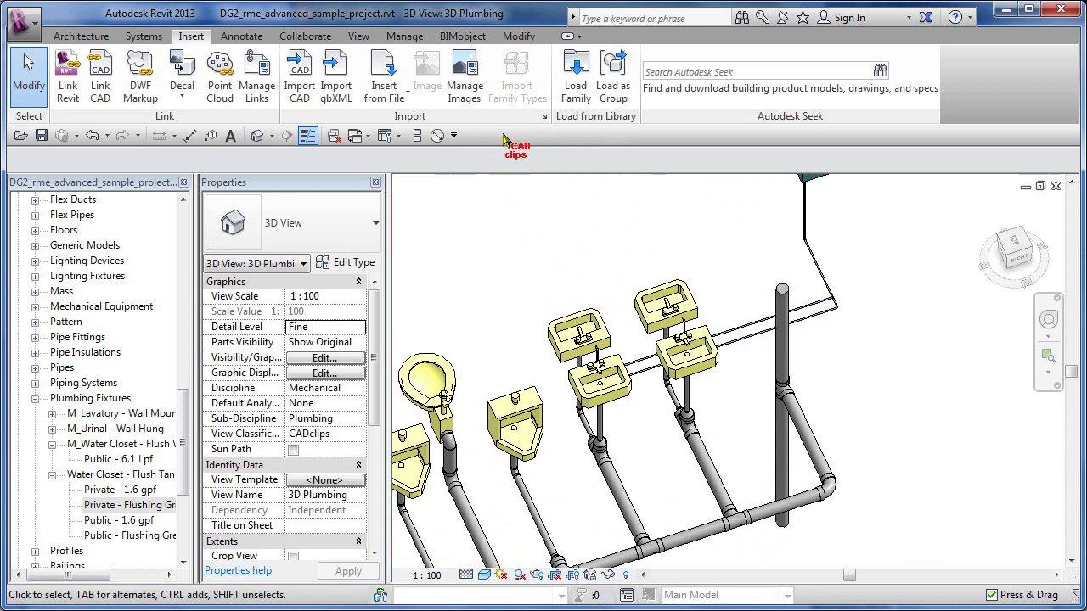
middle_click_drag(628, 242, 731, 361)
scroll(686, 322, "down", 3)
scroll(717, 370, "up", 2)
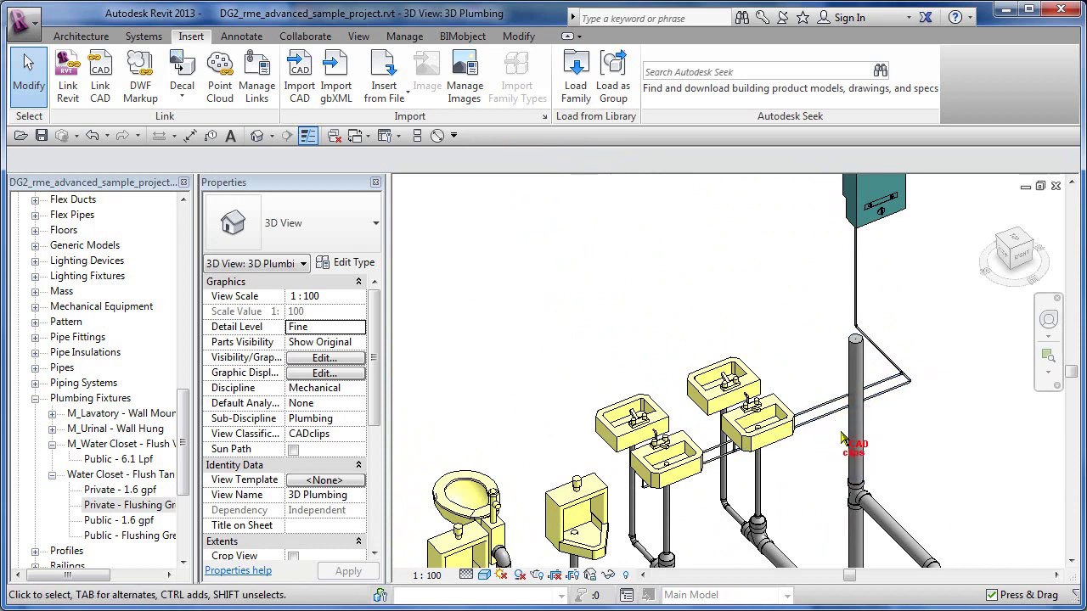
scroll(822, 416, "up", 4)
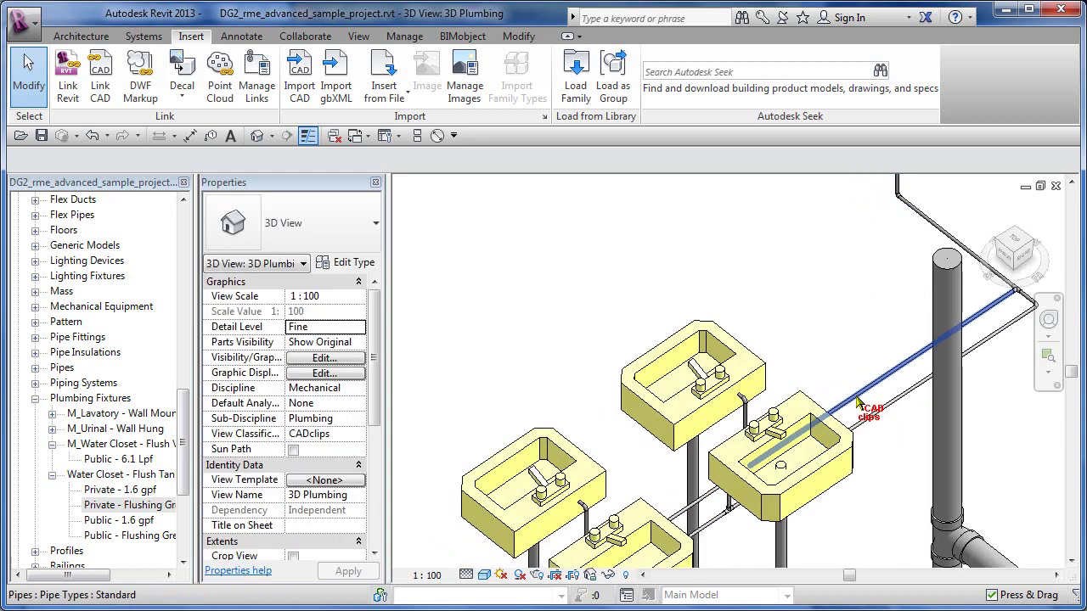
left_click(861, 395)
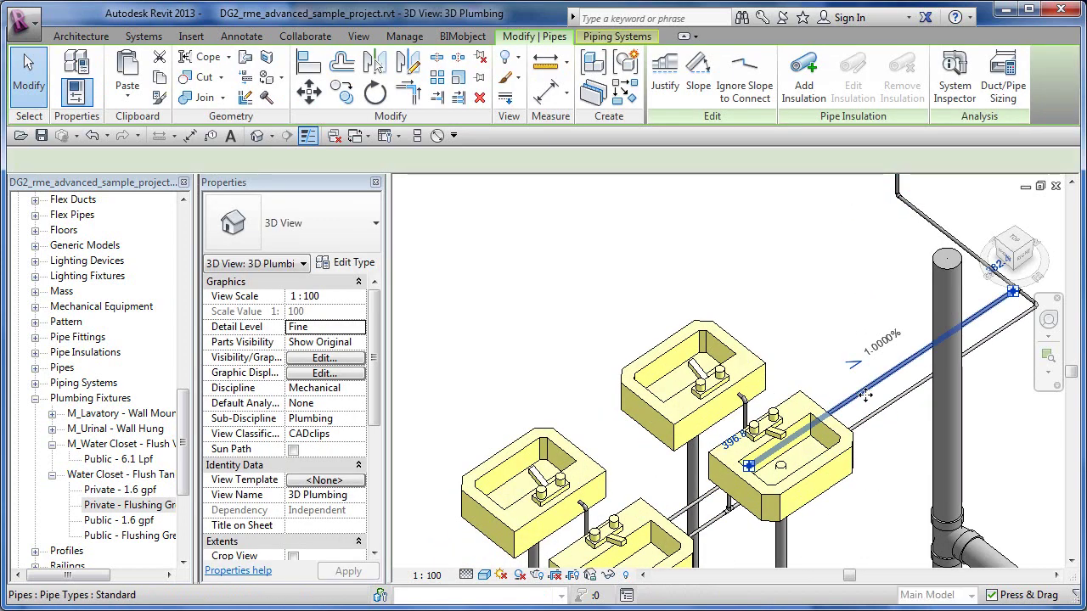
left_click(864, 396)
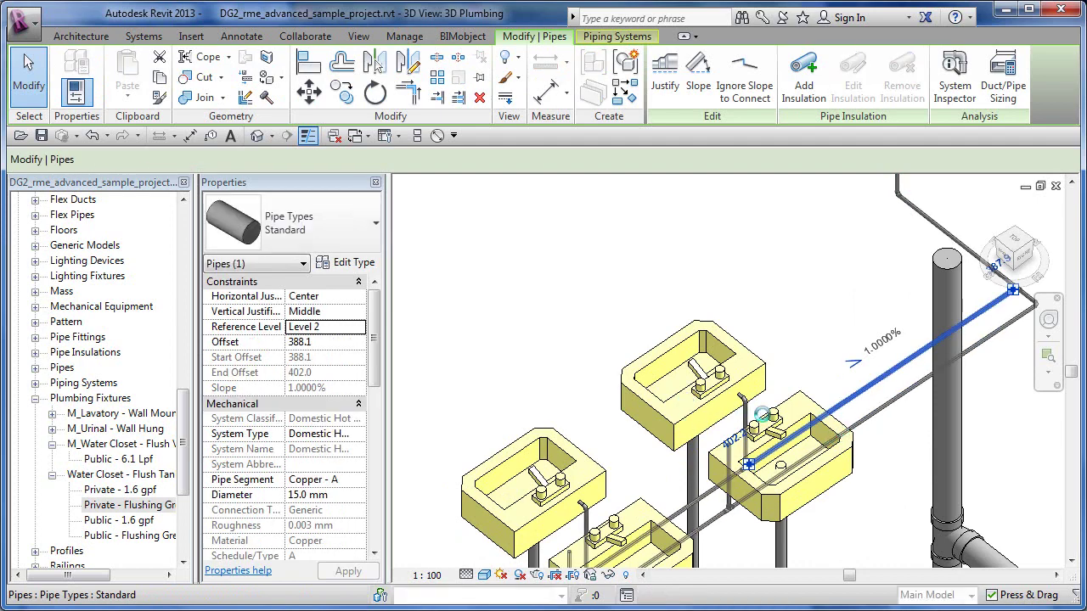
middle_click_drag(739, 407, 565, 319, "shift")
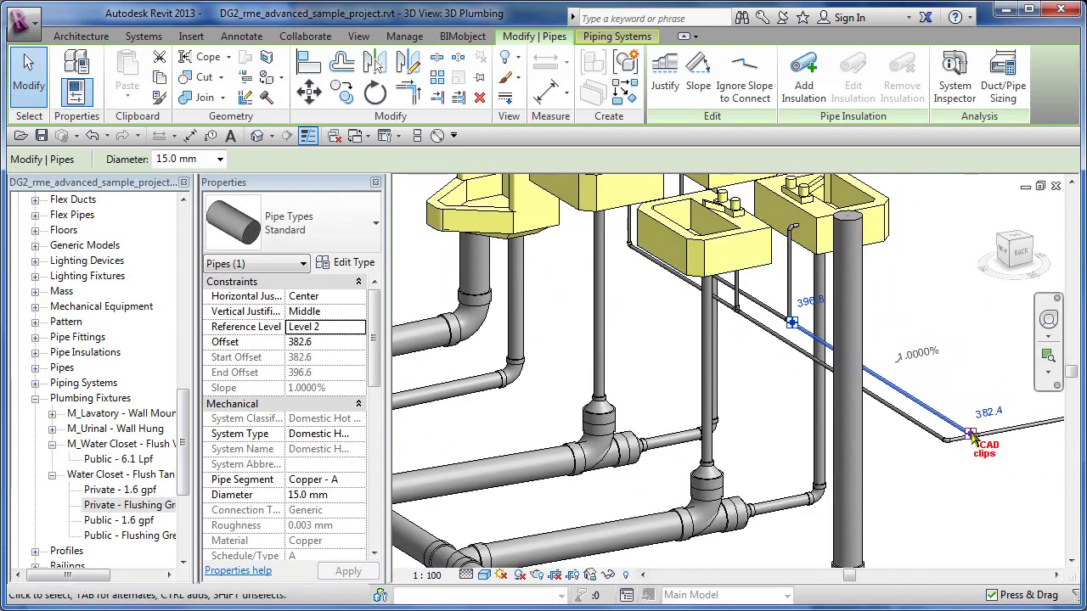
middle_click_drag(931, 473, 783, 445, "shift")
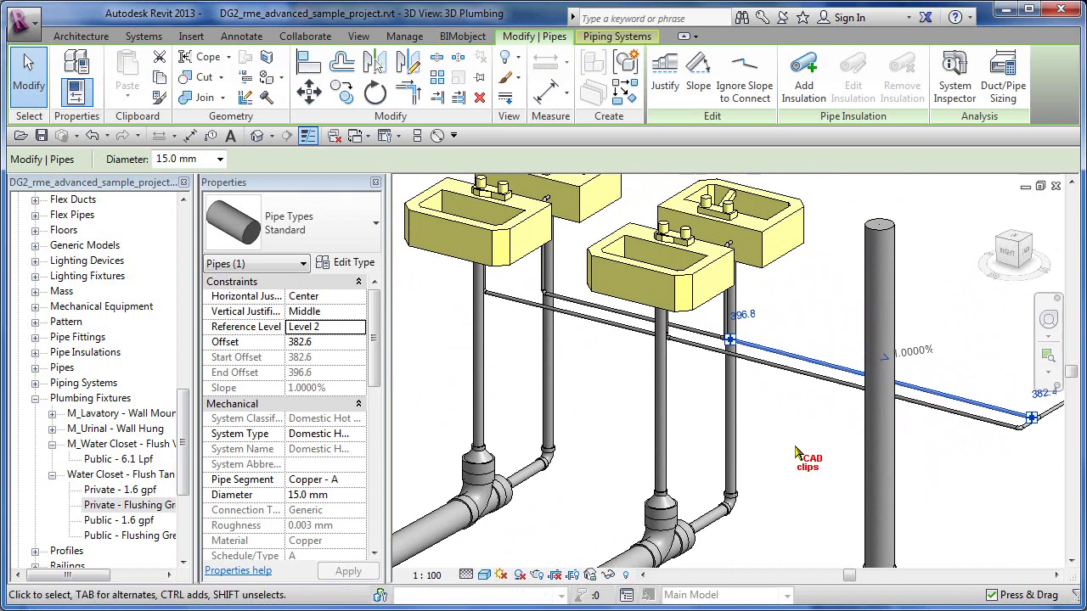
key("Escape")
scroll(739, 348, "up", 5)
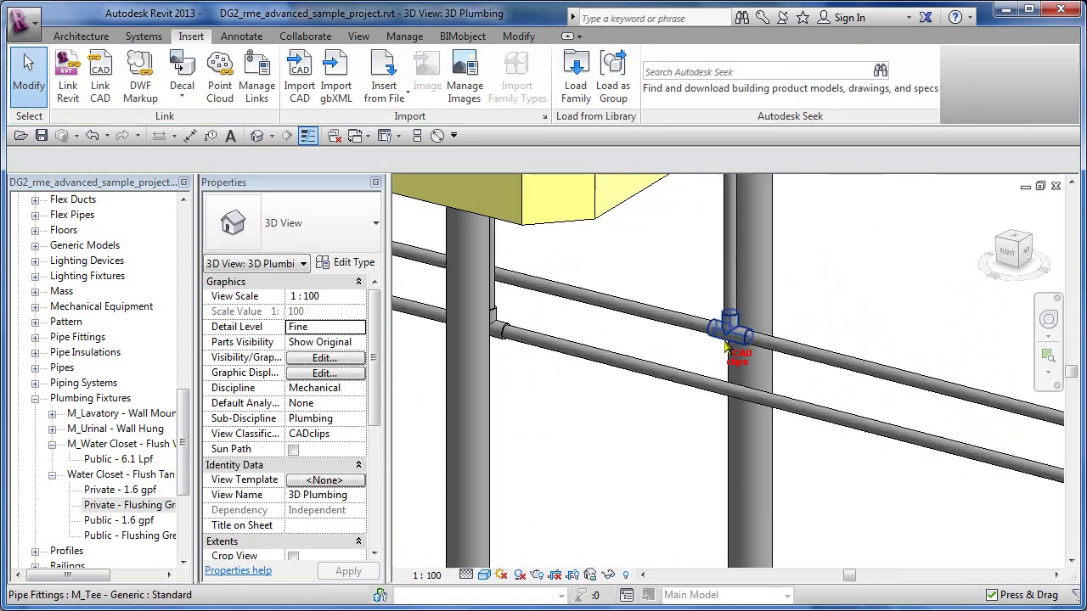
middle_click_drag(745, 495, 695, 450, "shift")
left_click(641, 459)
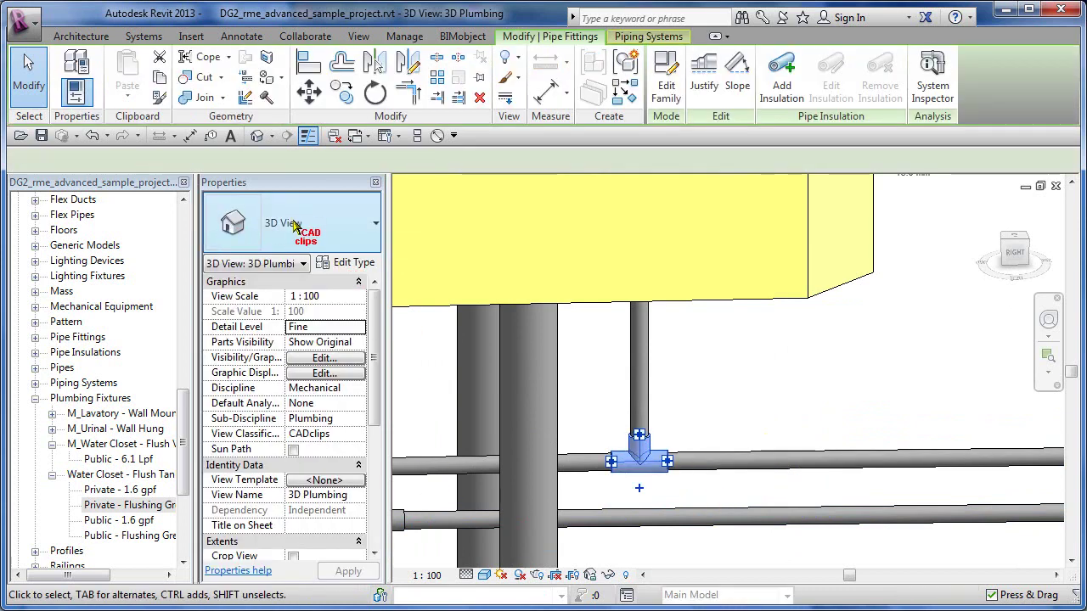
left_click(945, 355)
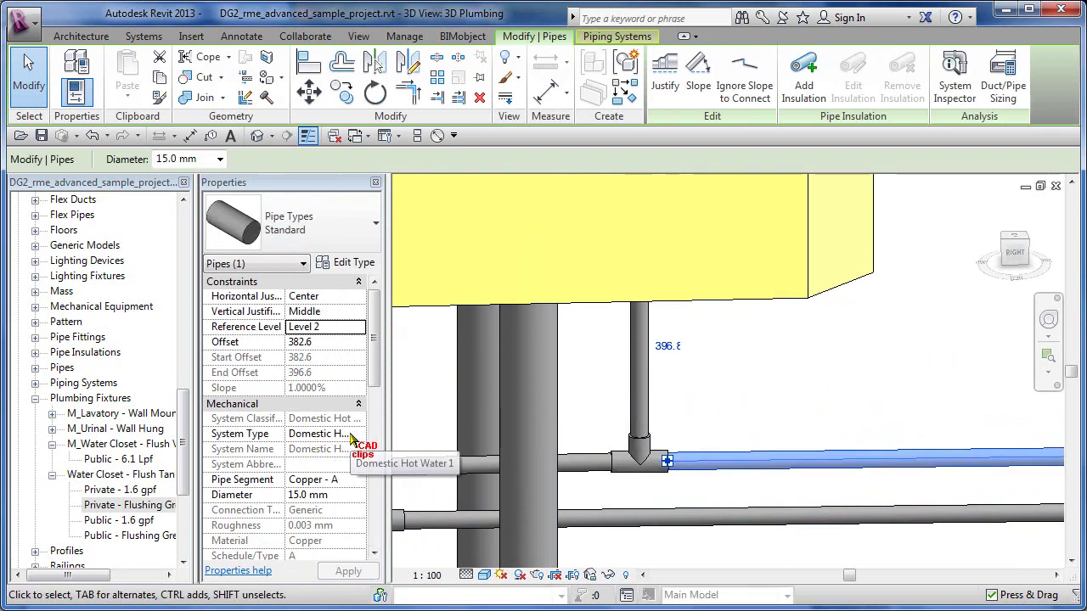
key("Escape")
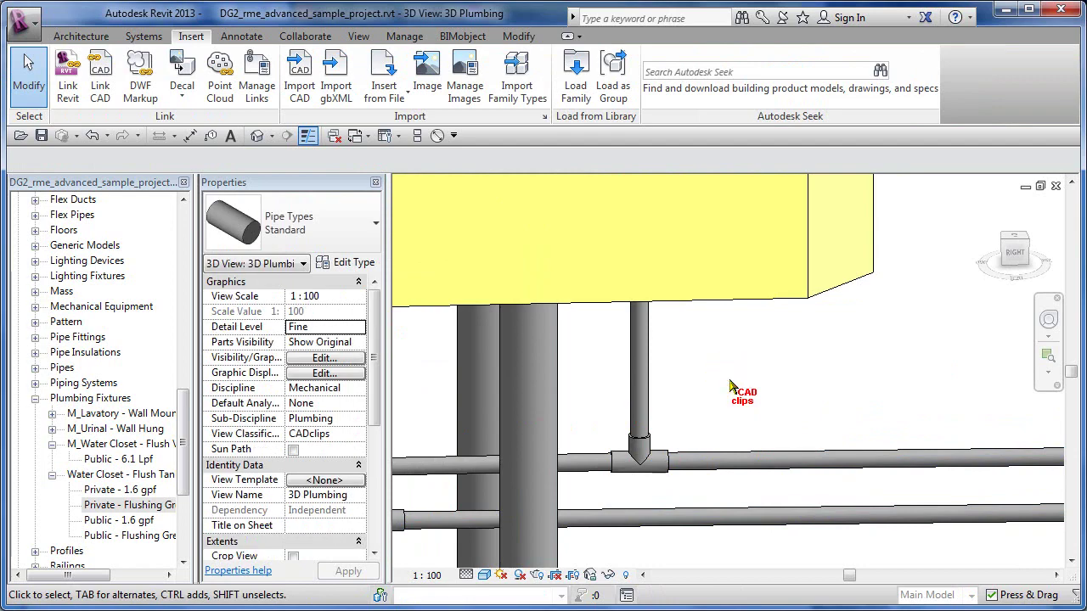
scroll(730, 386, "down", 3)
scroll(726, 406, "down", 4)
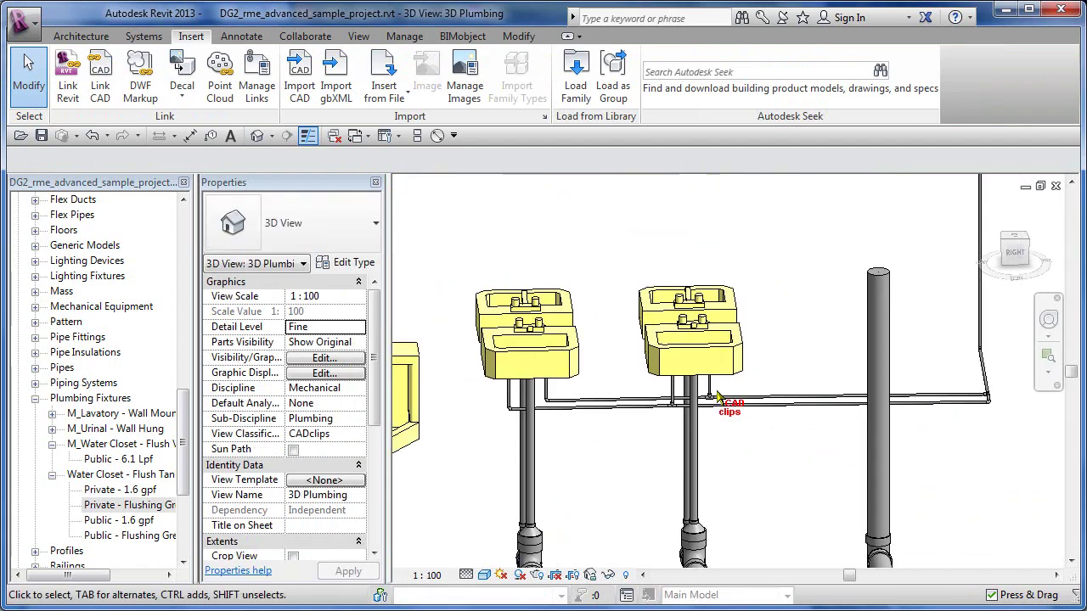
middle_click_drag(718, 408, 799, 431, "shift")
scroll(790, 416, "down", 3)
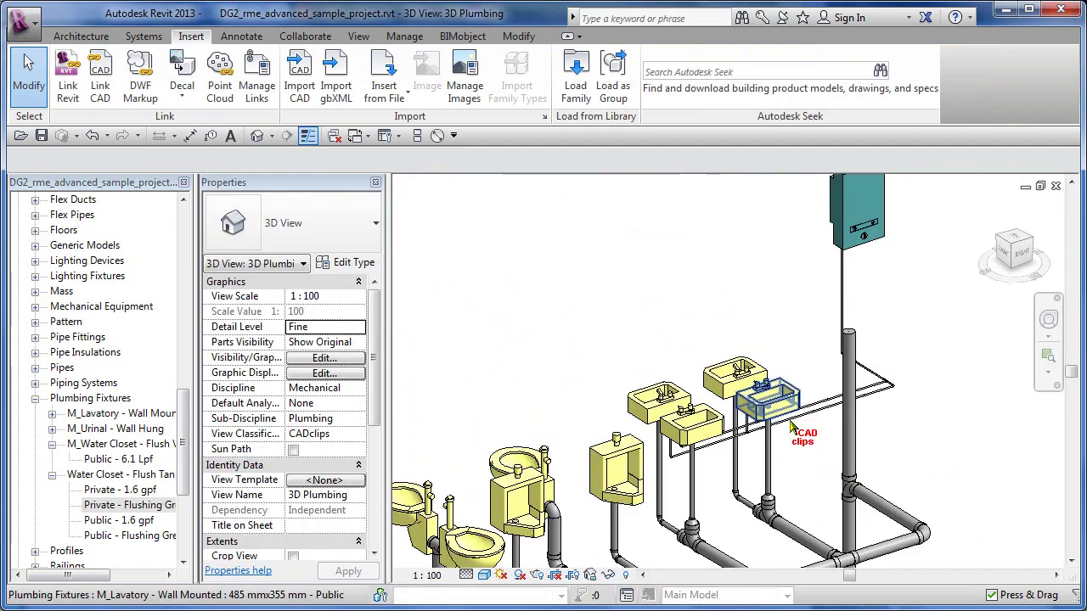
middle_click_drag(885, 498, 921, 425)
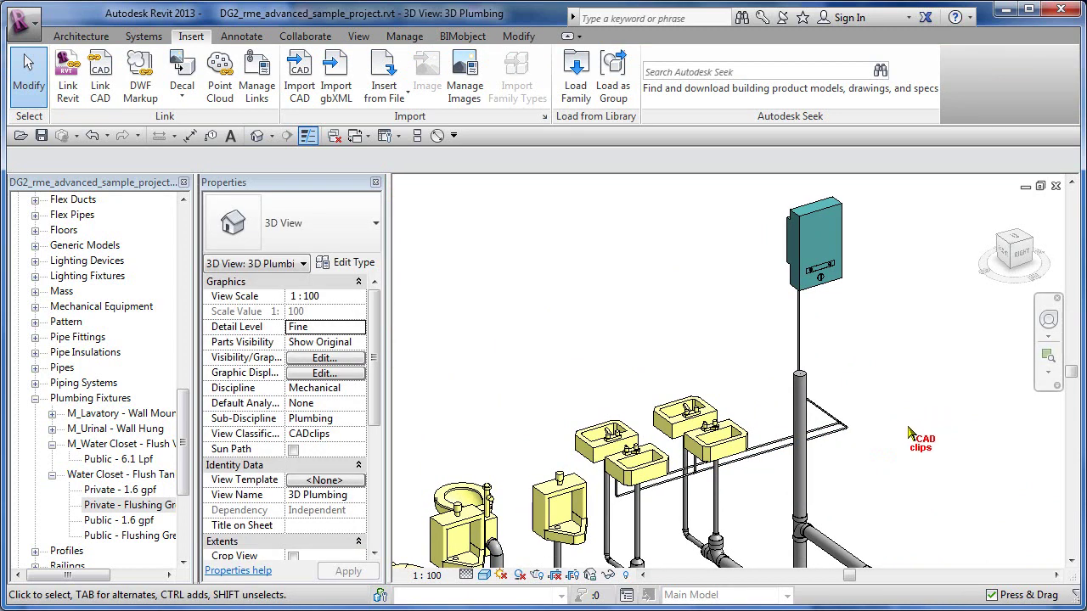
middle_click_drag(908, 433, 881, 443)
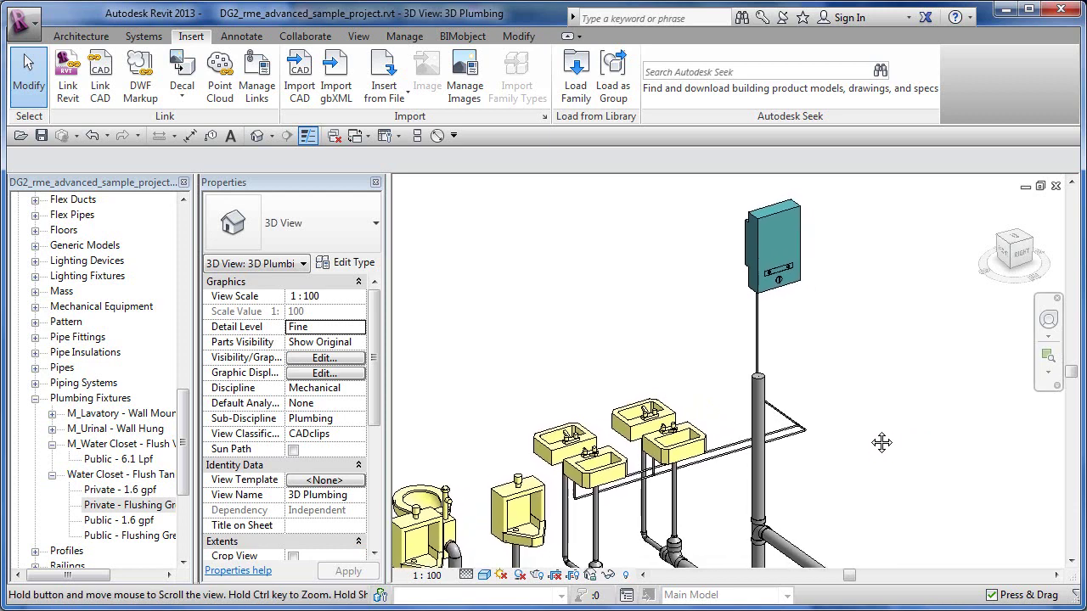